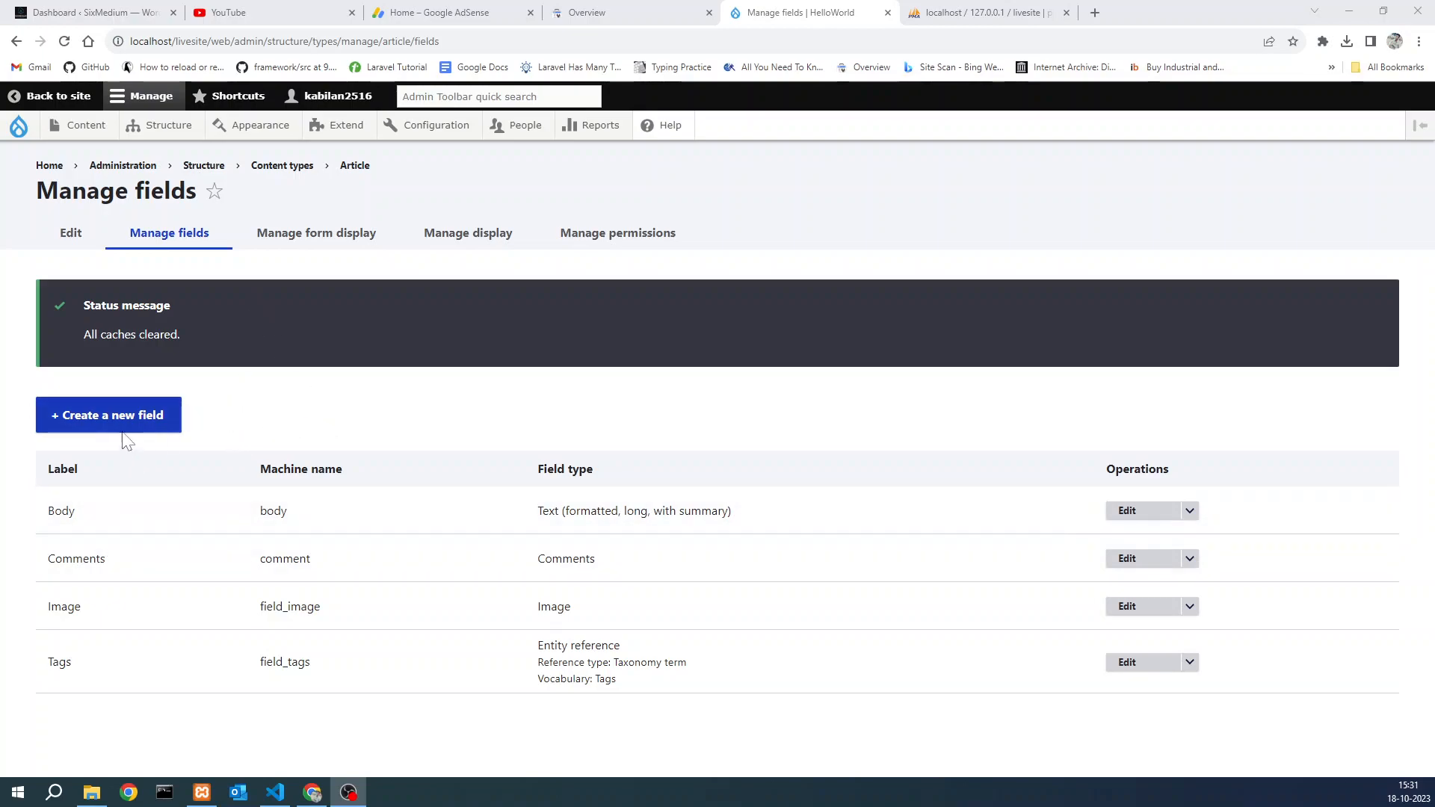
- Create a new field of type Hidden with the label "Hidden Field" for the Article content type
click(165, 432)
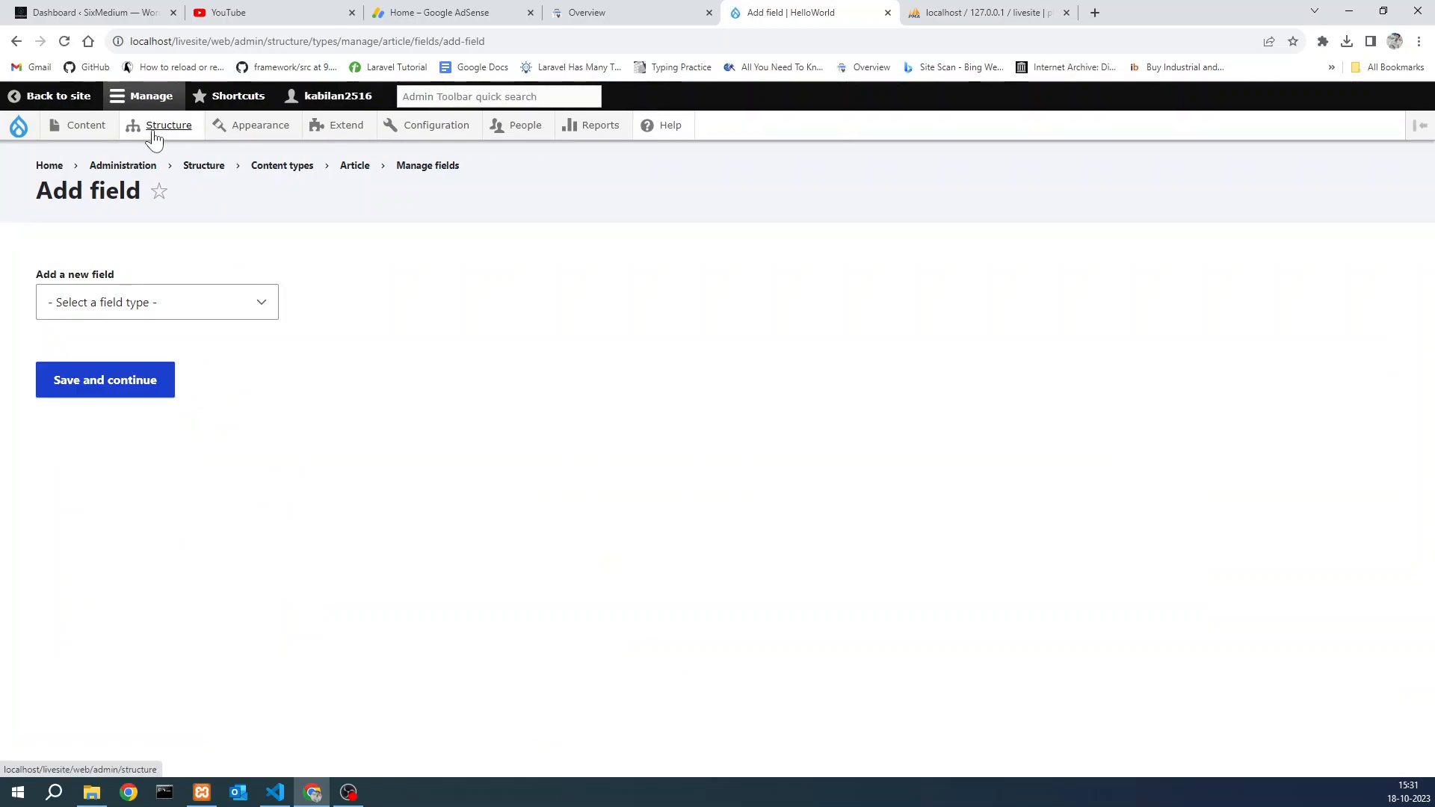
mouse_move(153, 136)
mouse_move(178, 230)
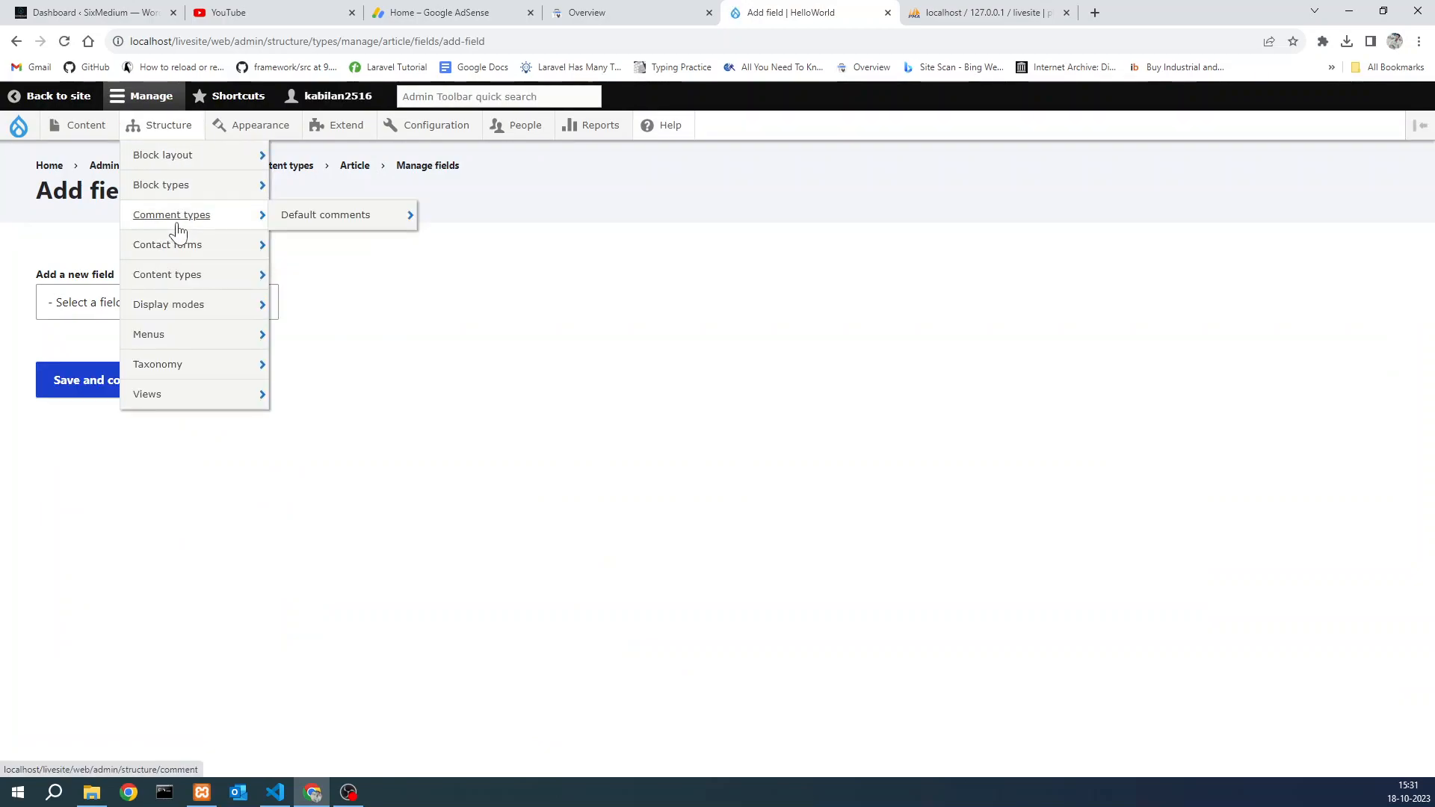
mouse_move(169, 281)
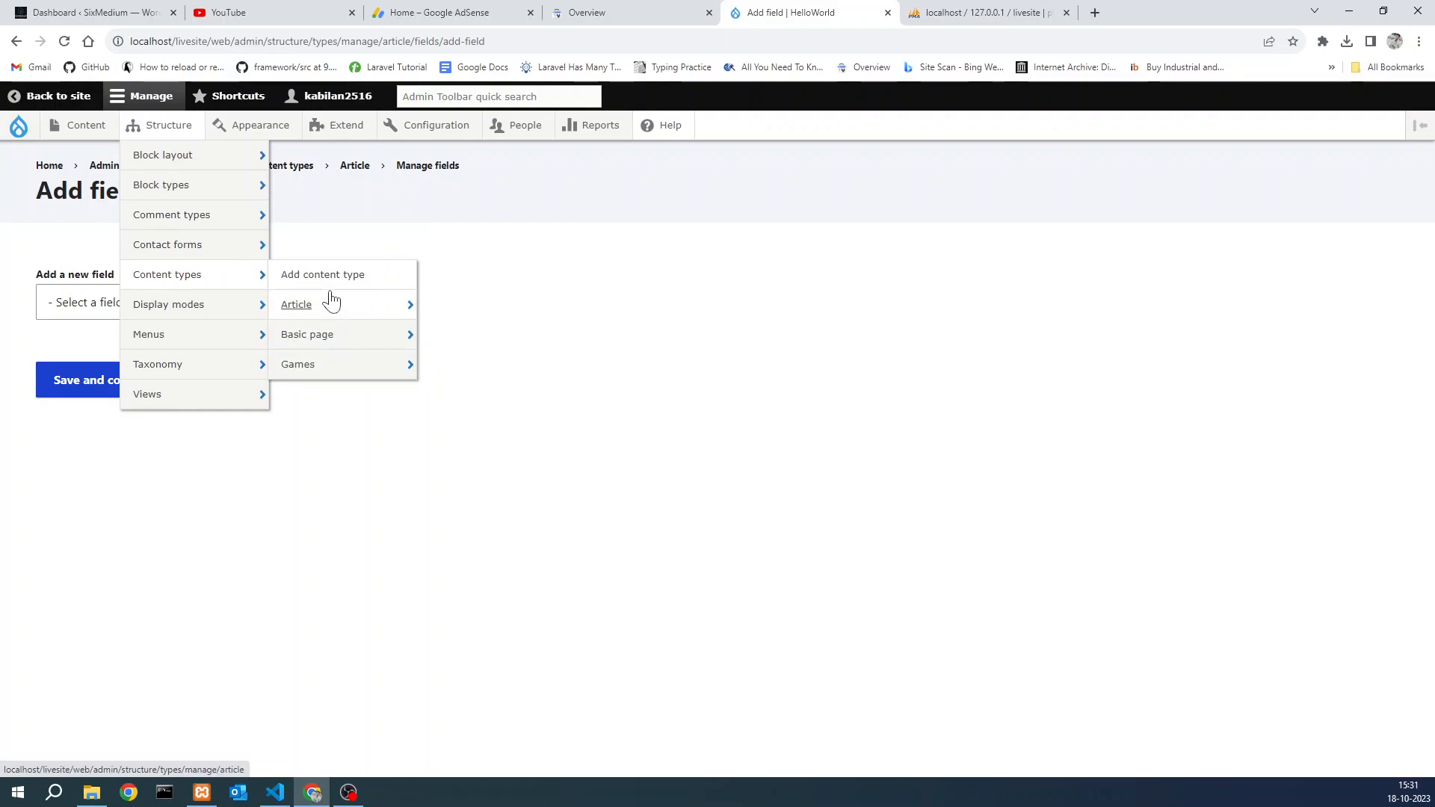
mouse_move(331, 302)
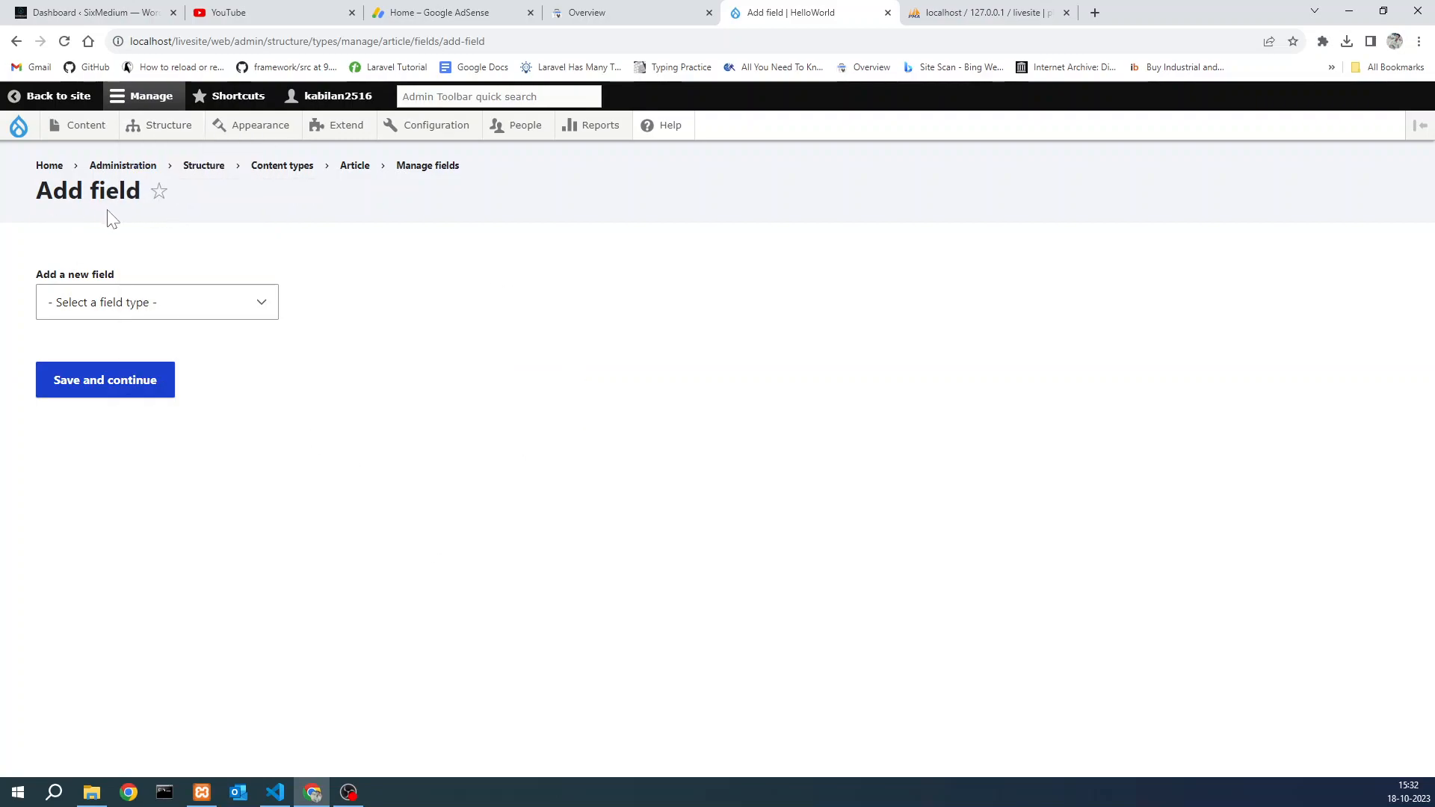
click(172, 310)
scroll(208, 485, down, 2)
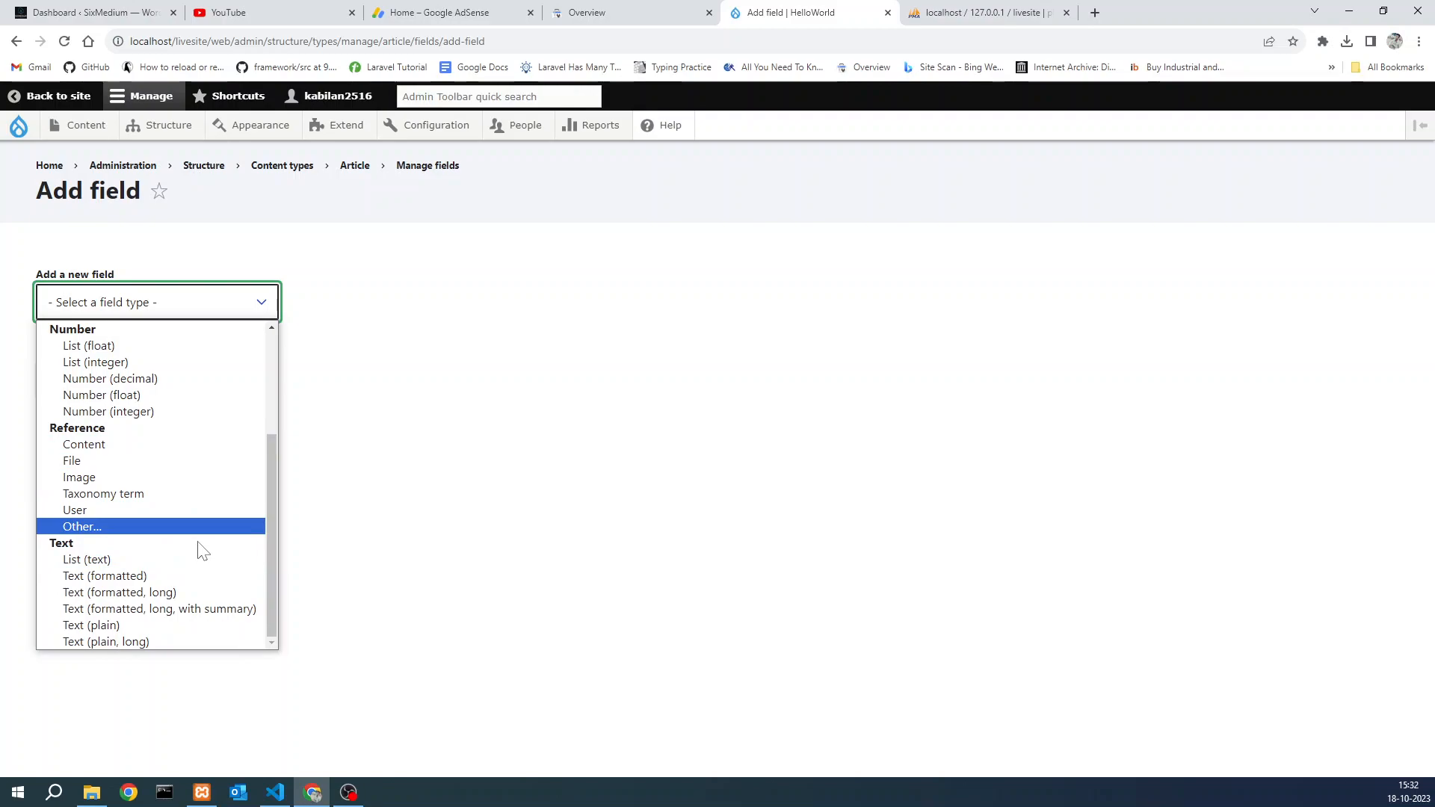
scroll(105, 387, up, 2)
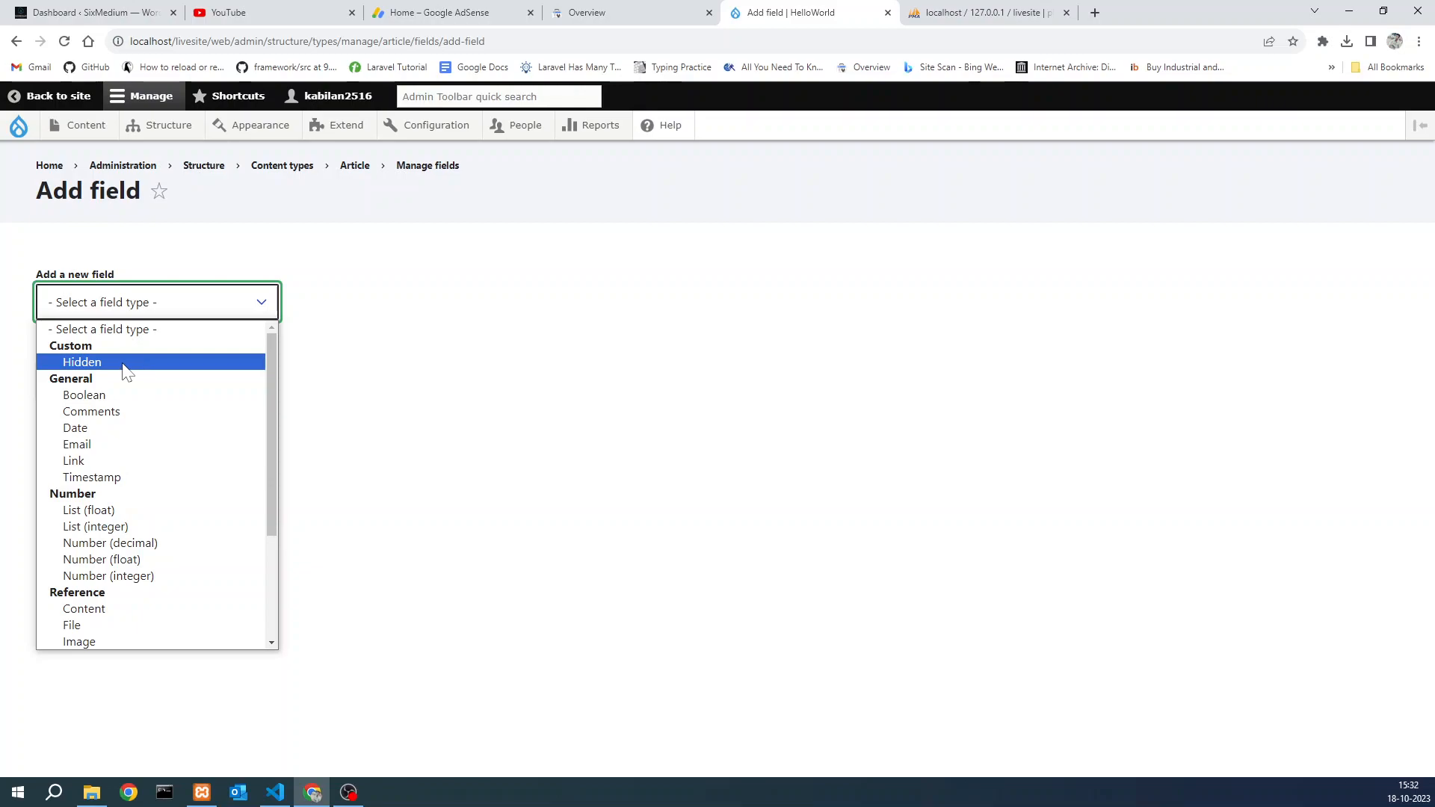
click(127, 363)
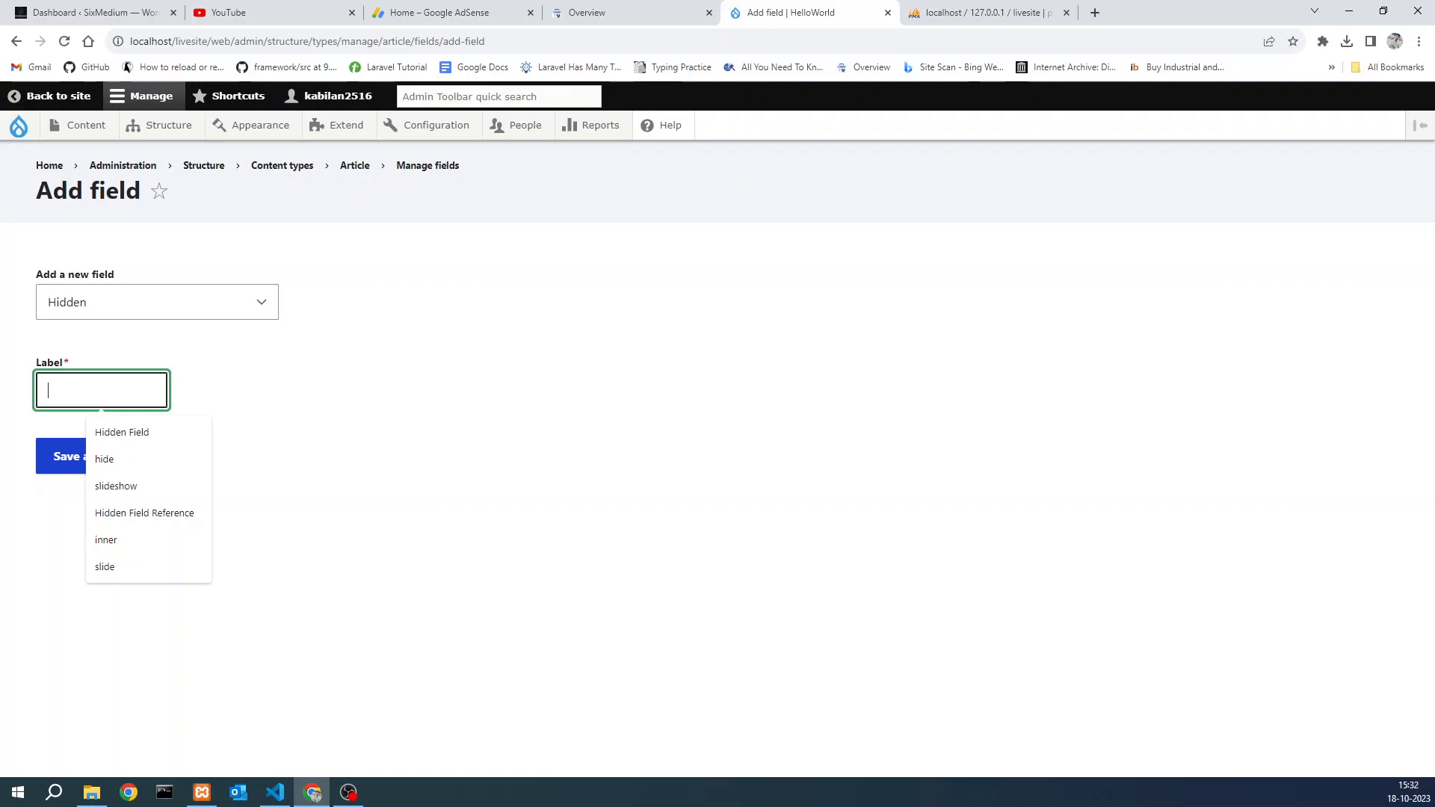
click(143, 437)
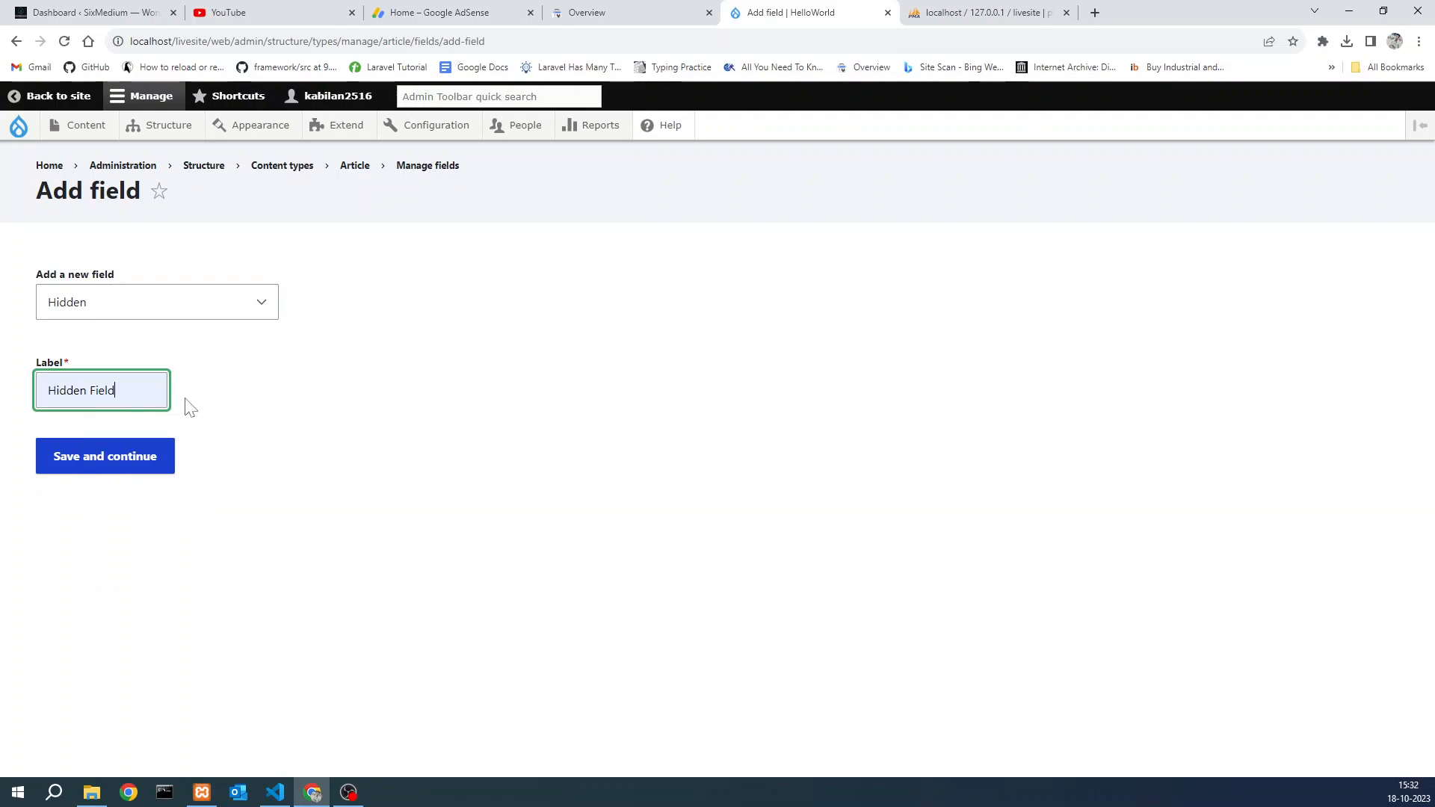
click(74, 459)
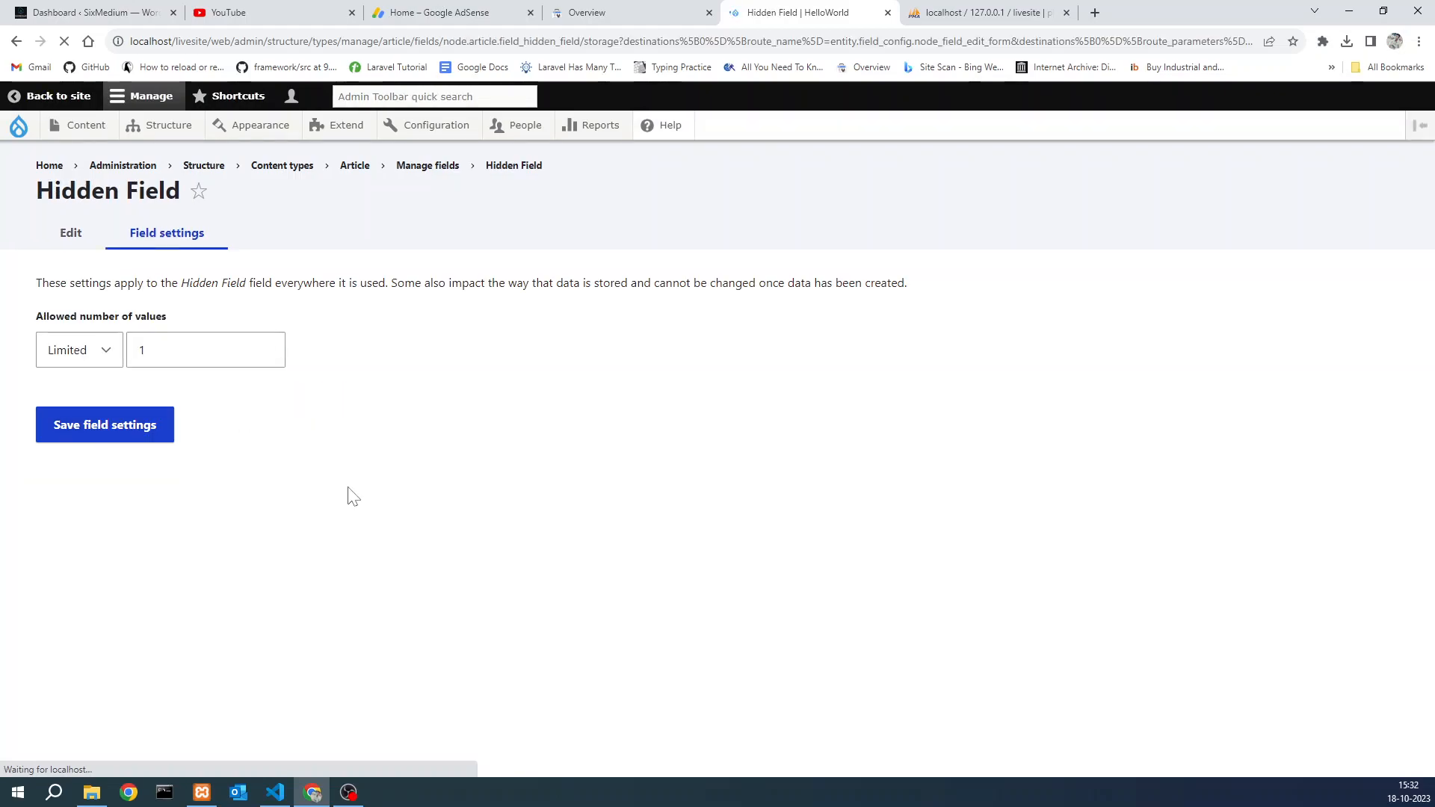
- Save the Hidden Field's settings with the allowed number of values limited to 1, keeping the remaining Article field settings at their defaults
click(112, 493)
click(112, 495)
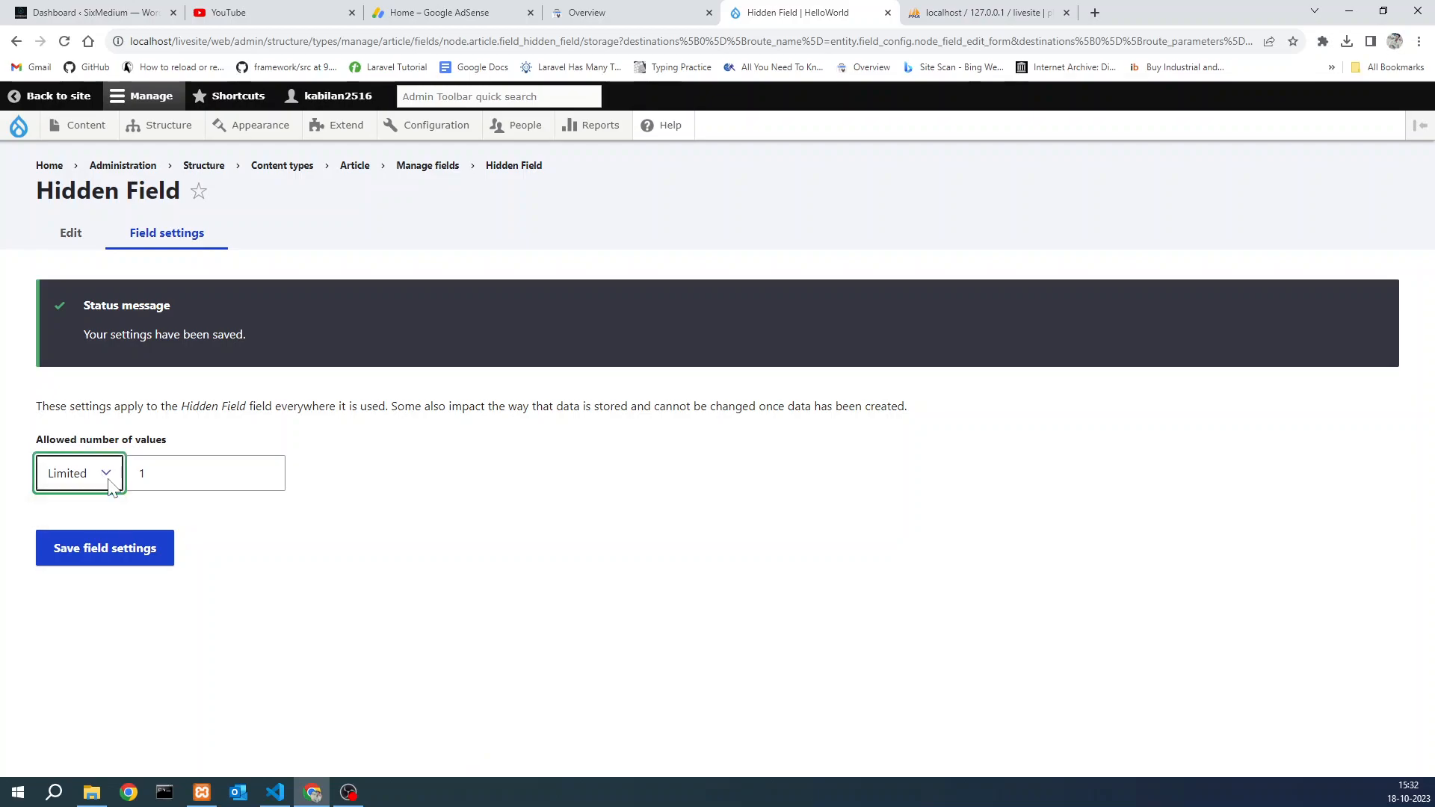
click(91, 566)
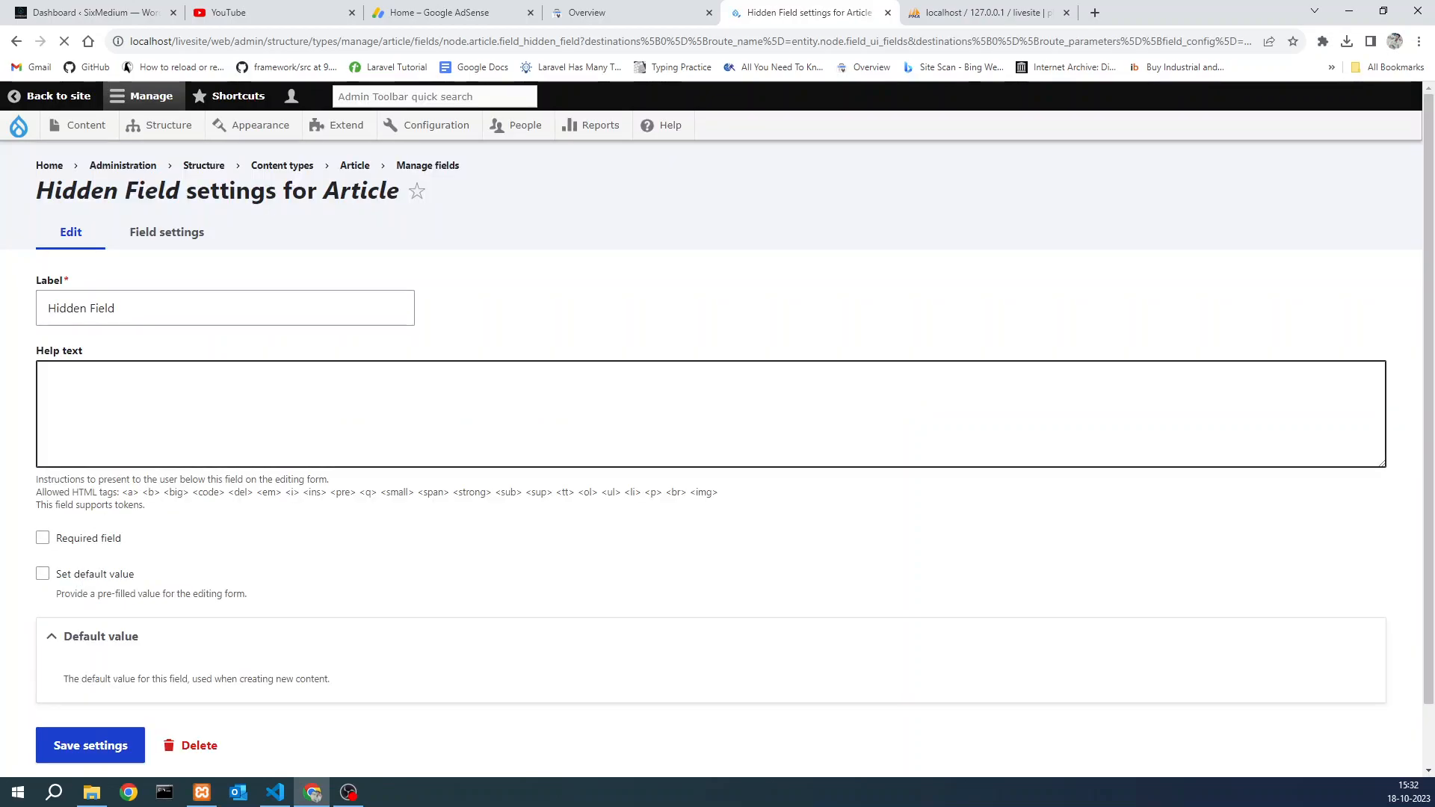
scroll(145, 272, down, 1)
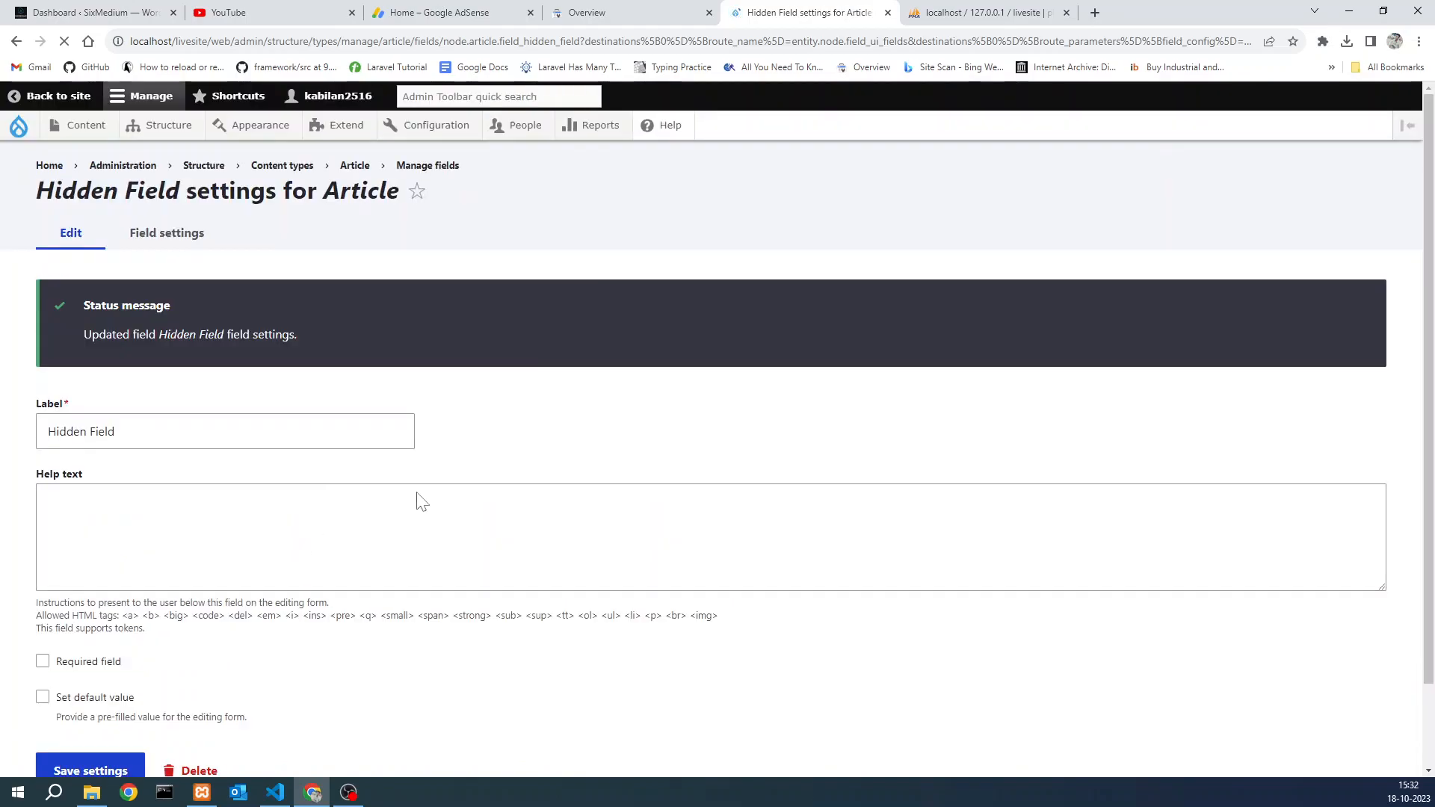
scroll(418, 496, down, 1)
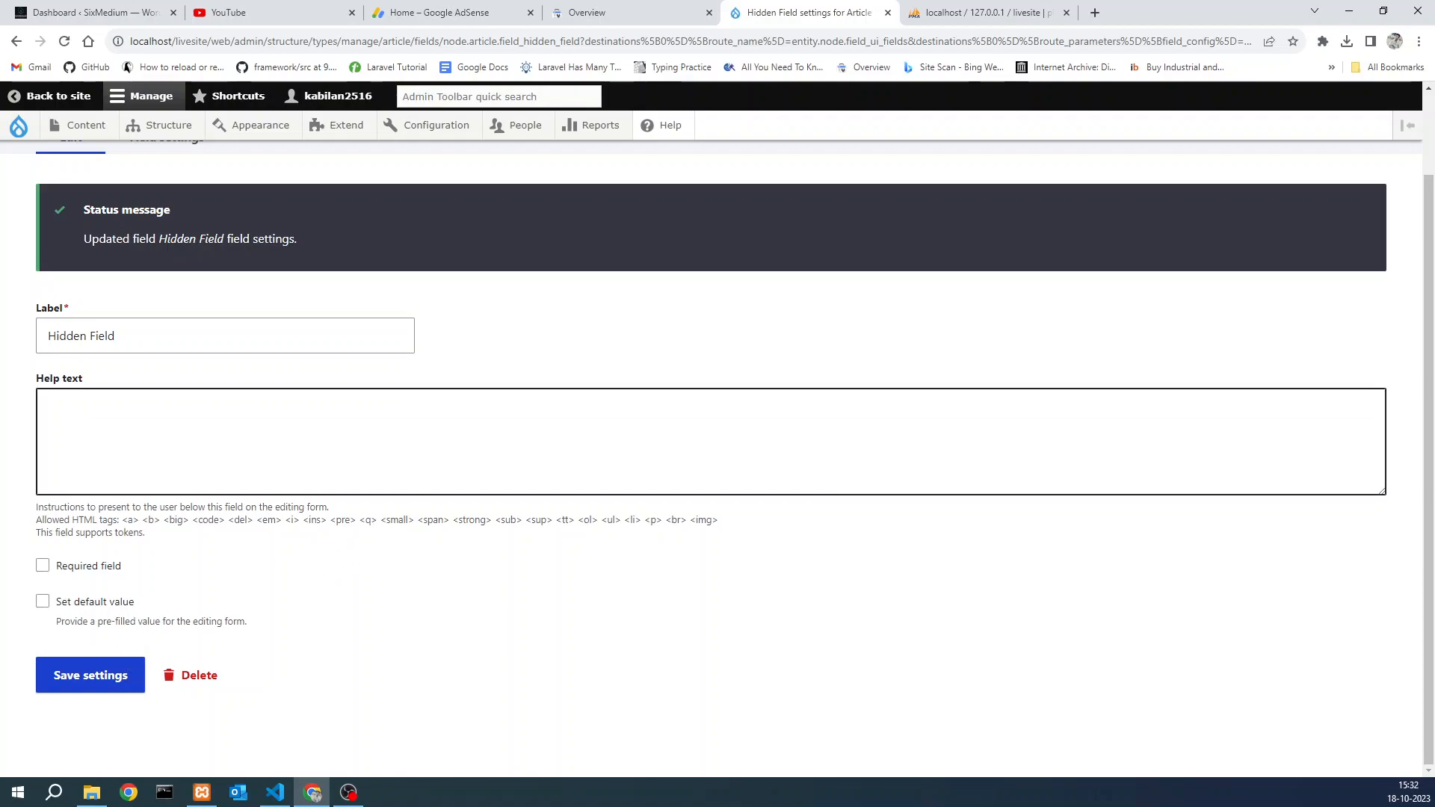
click(102, 684)
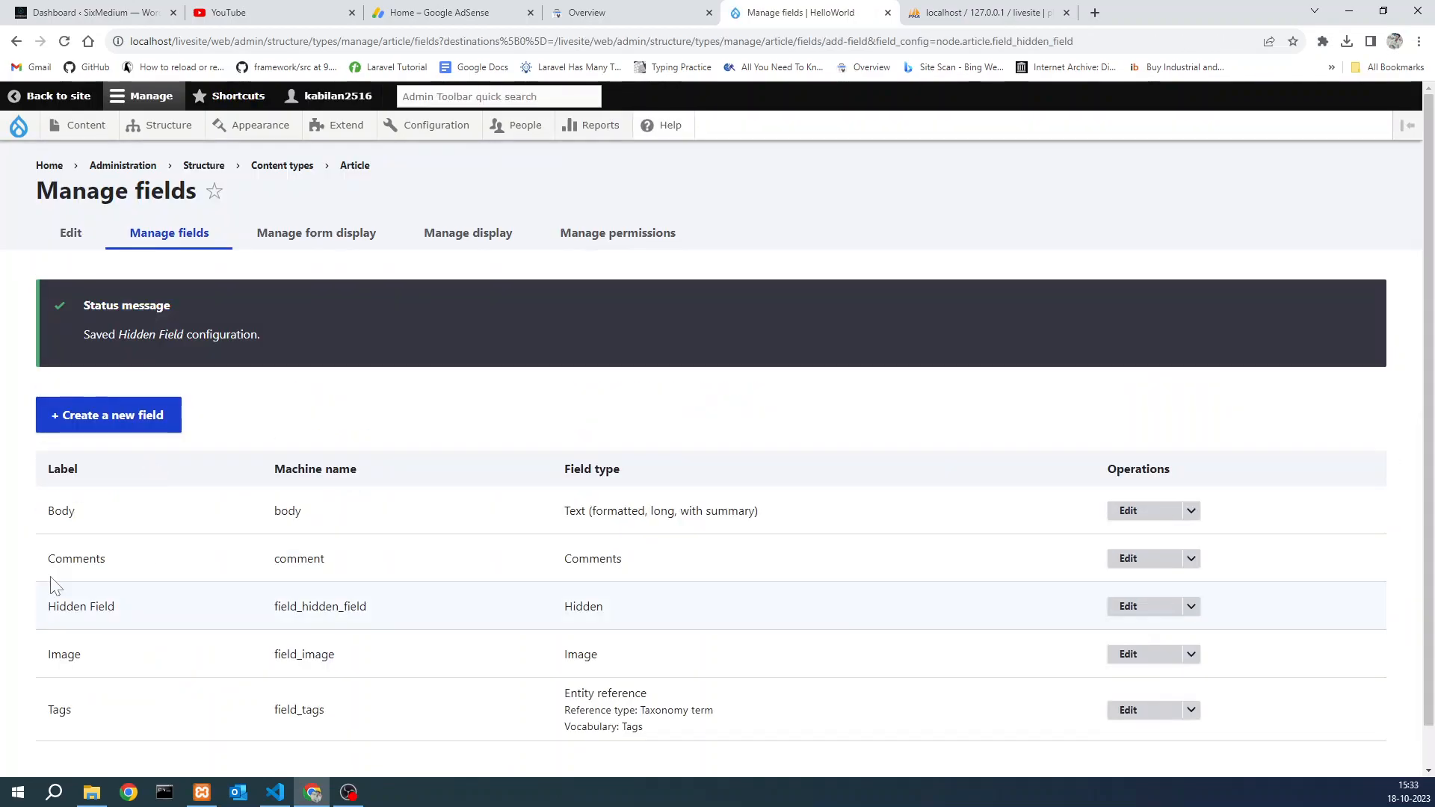
- Locate the new hidden field in the Article field list and copy its label
scroll(81, 581, down, 1)
drag(34, 574, 701, 565)
click(701, 564)
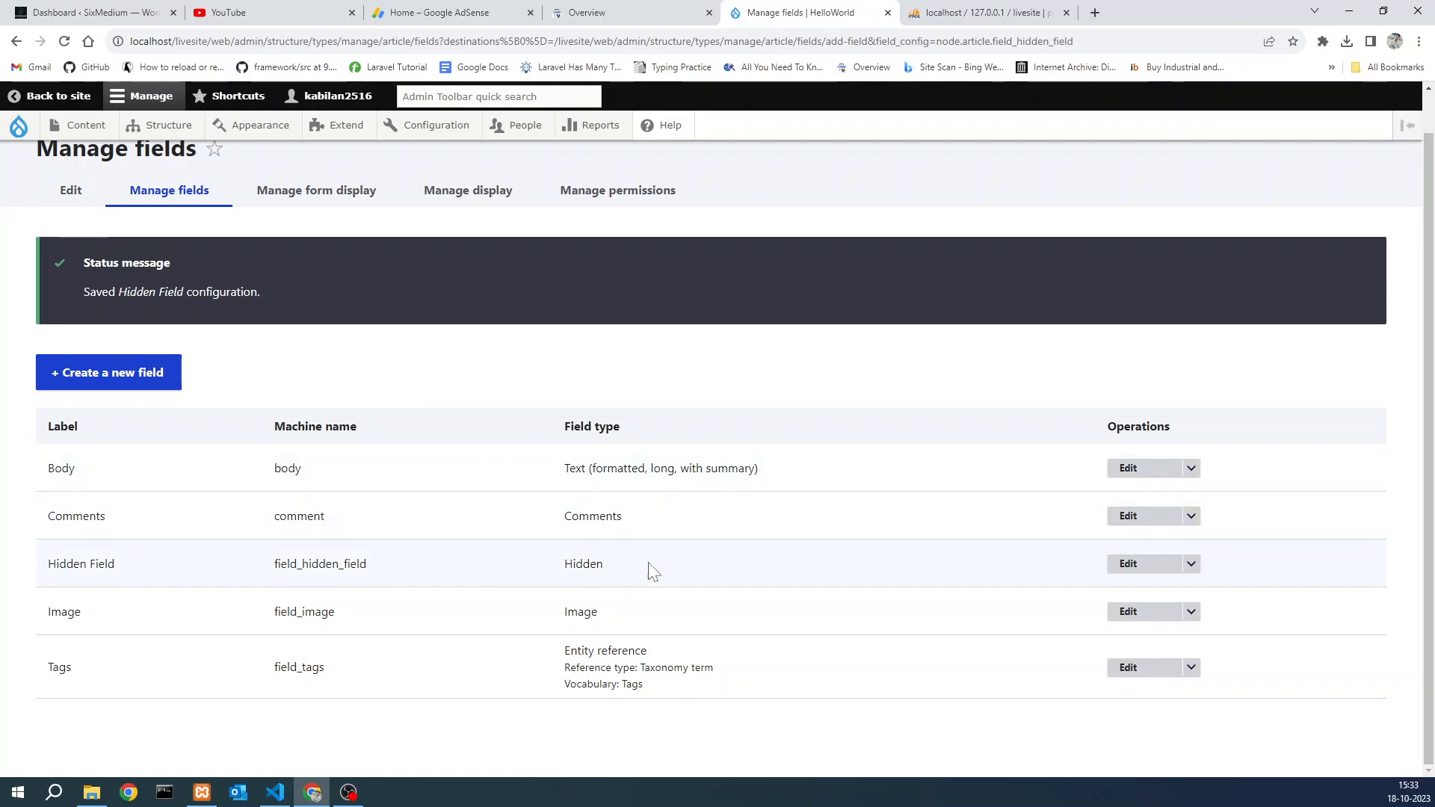
scroll(103, 212, up, 1)
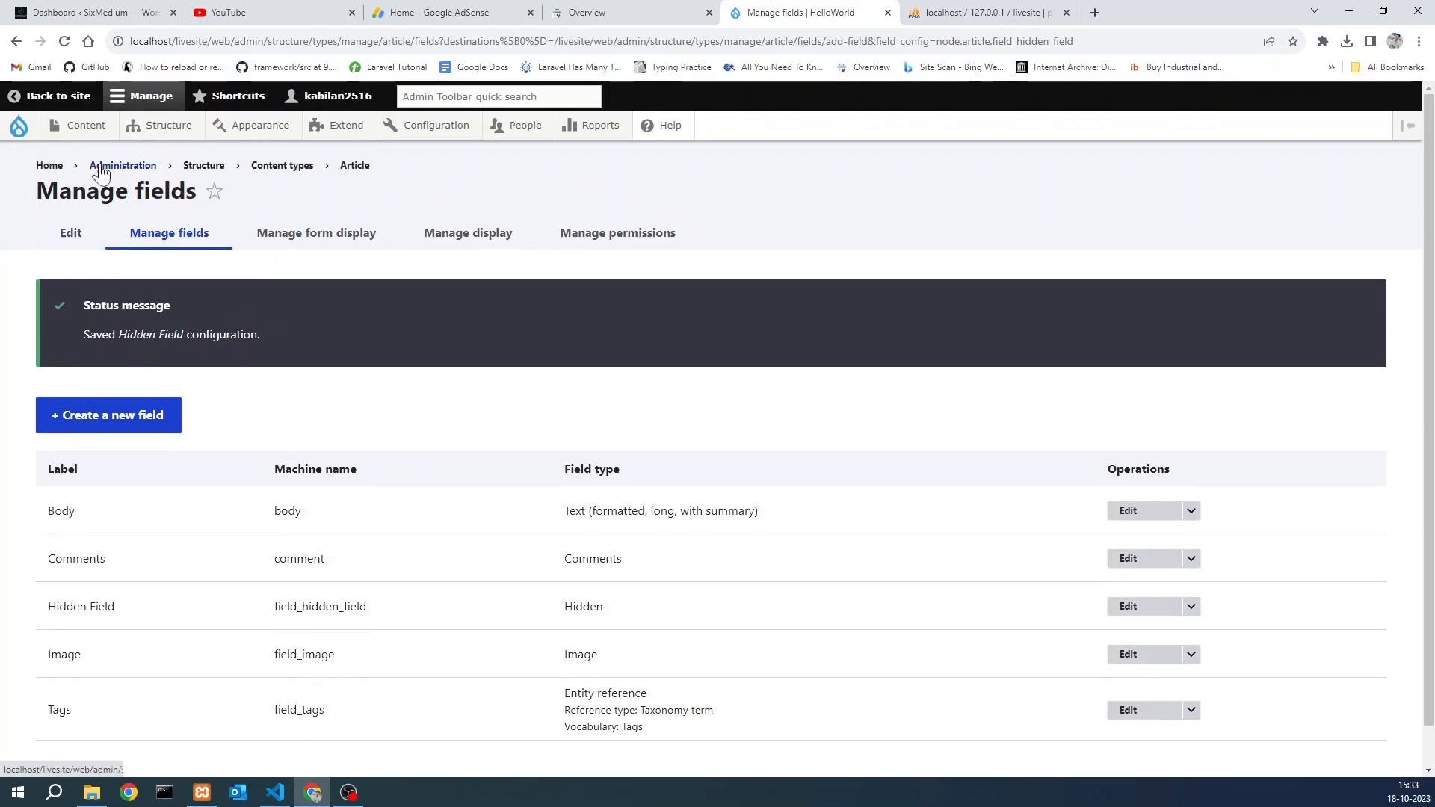
mouse_move(81, 125)
mouse_move(91, 161)
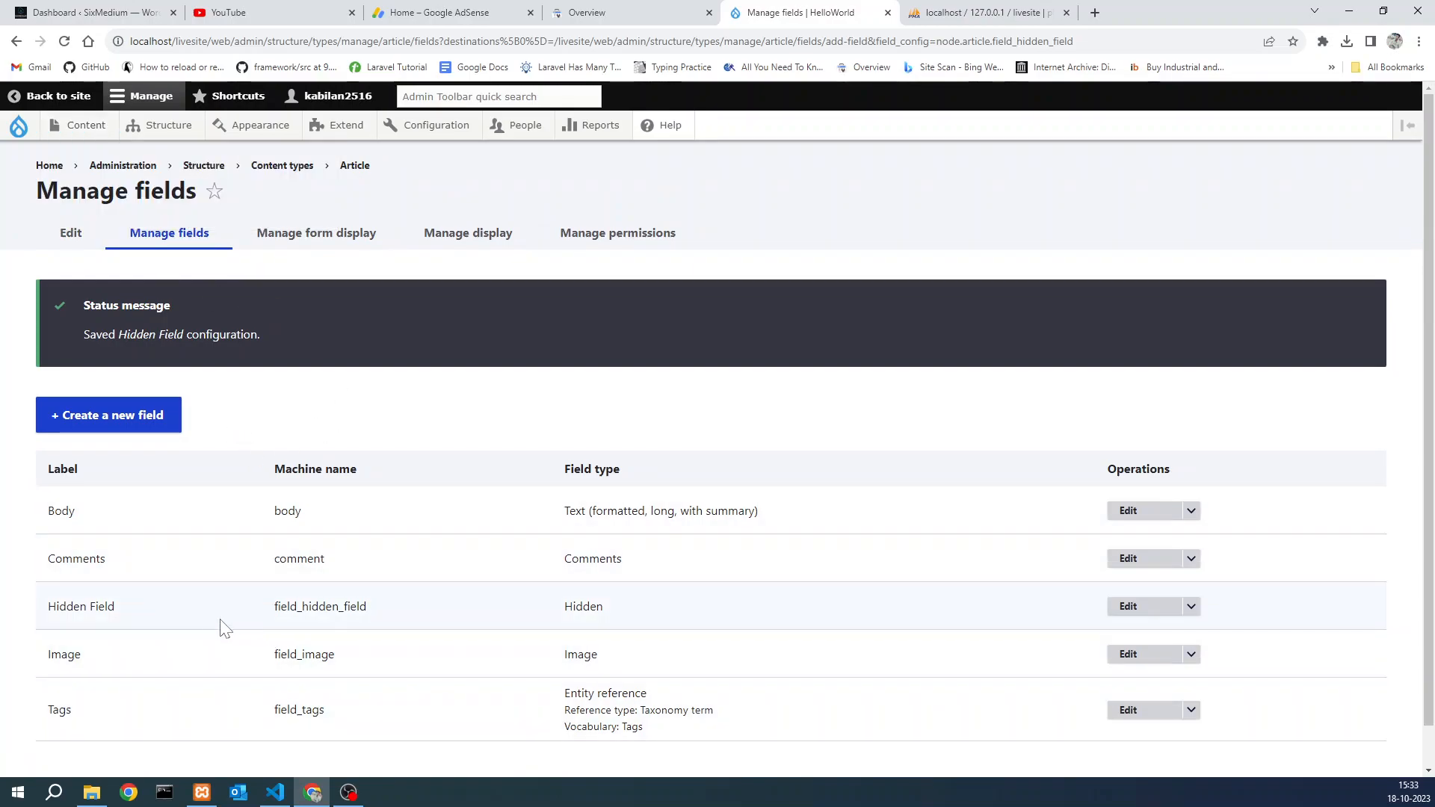
drag(133, 609, 50, 619)
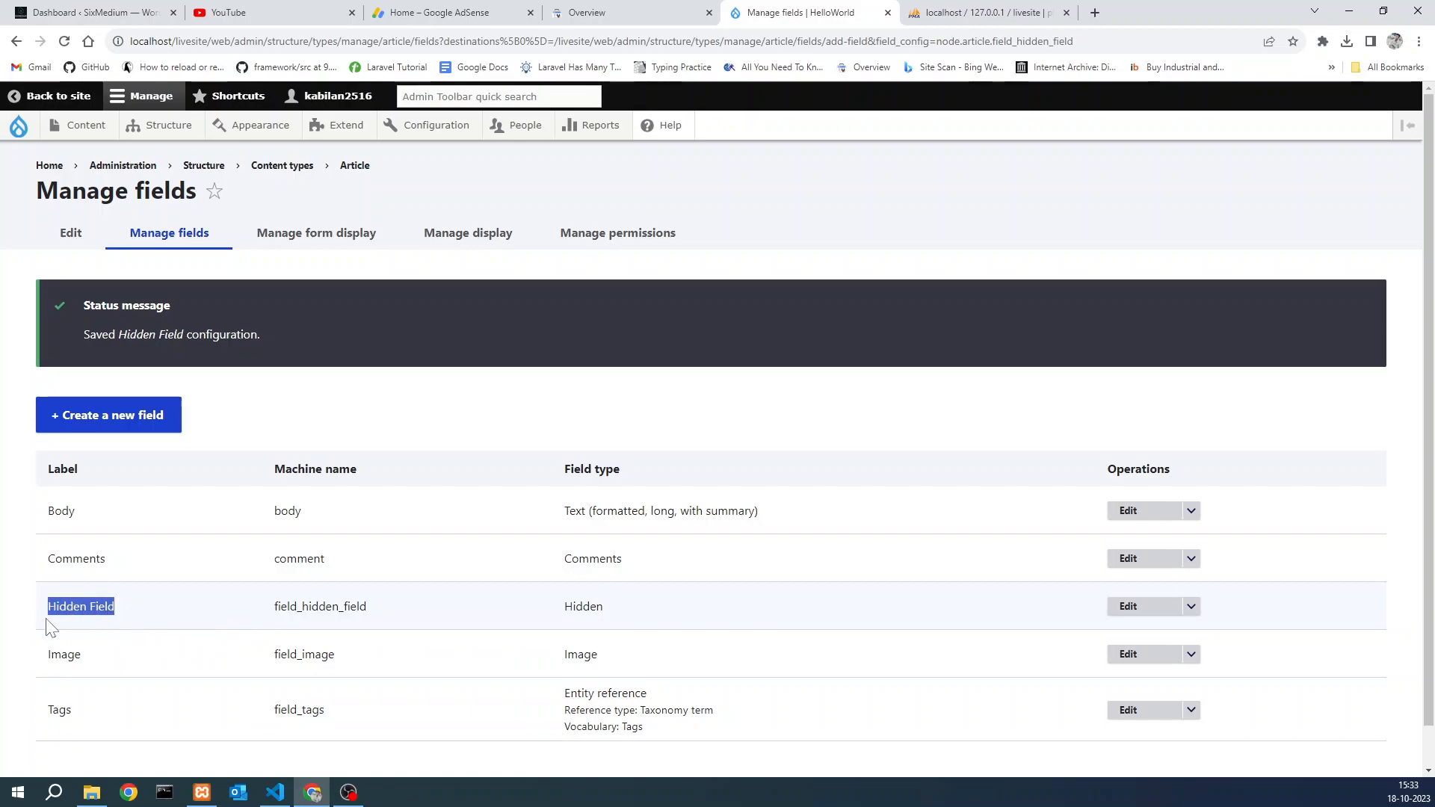
triple_click(116, 608)
right_click(105, 610)
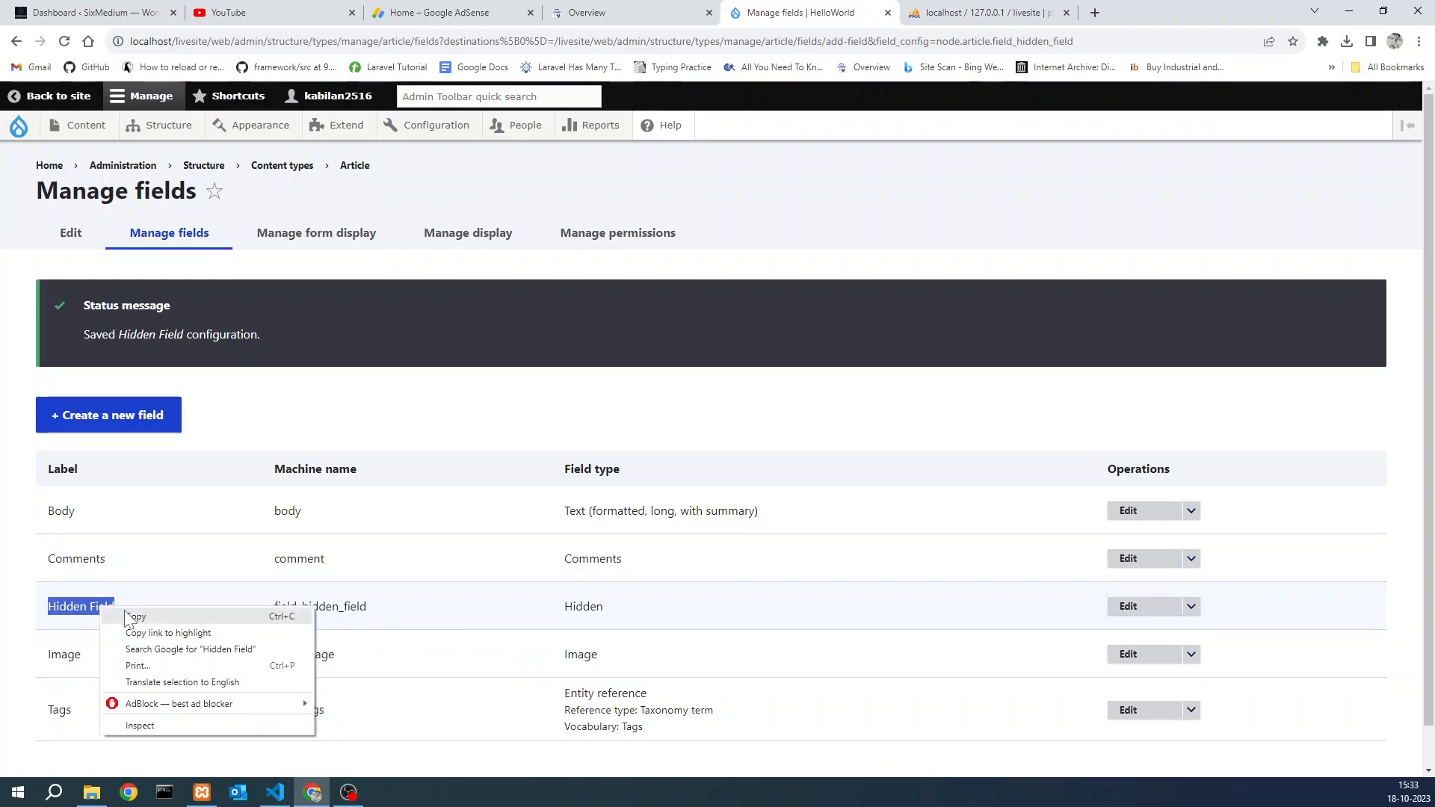
click(127, 618)
- Switch to VS Code, open custom_hidden_field.module and examine the target field label assigned in the article case
click(274, 792)
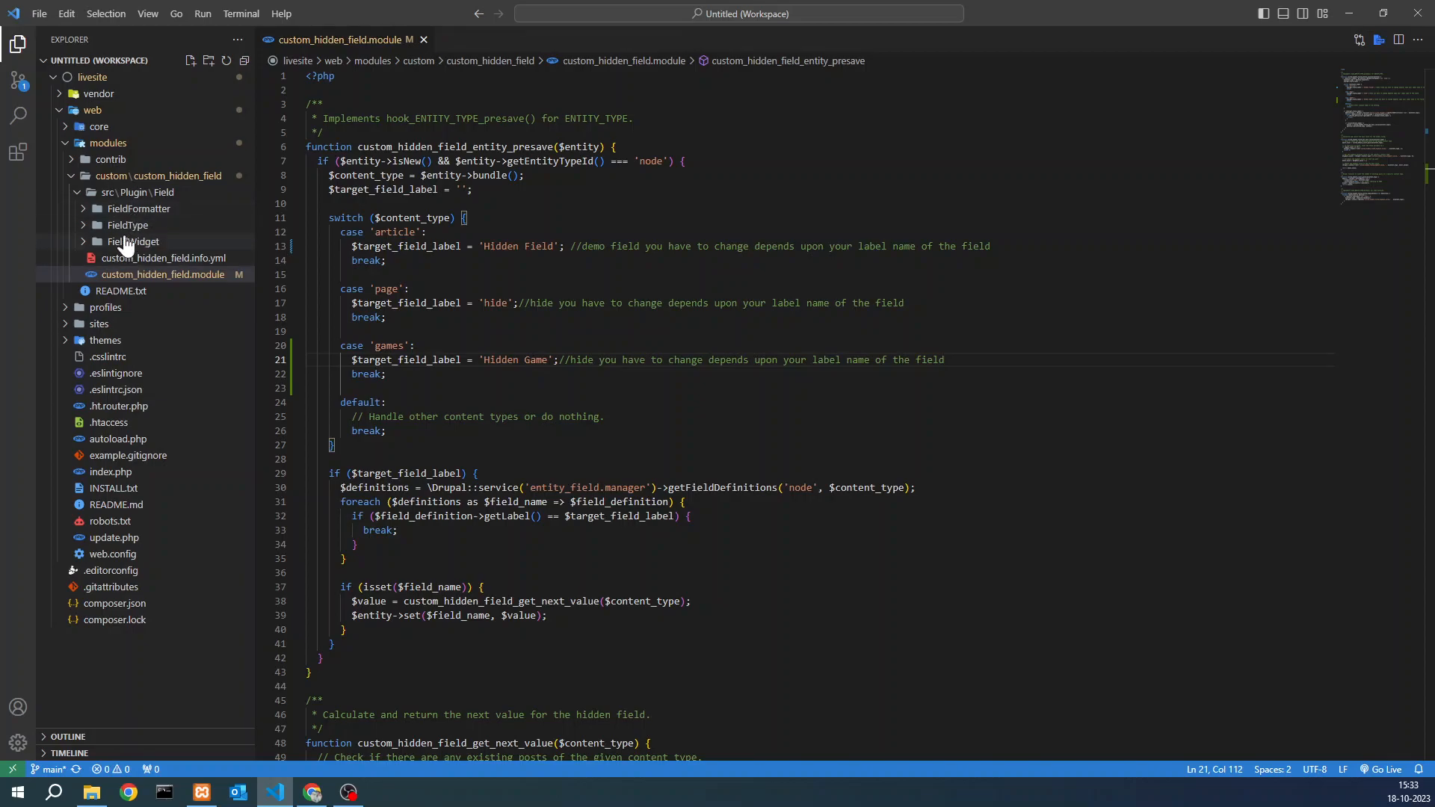
click(154, 275)
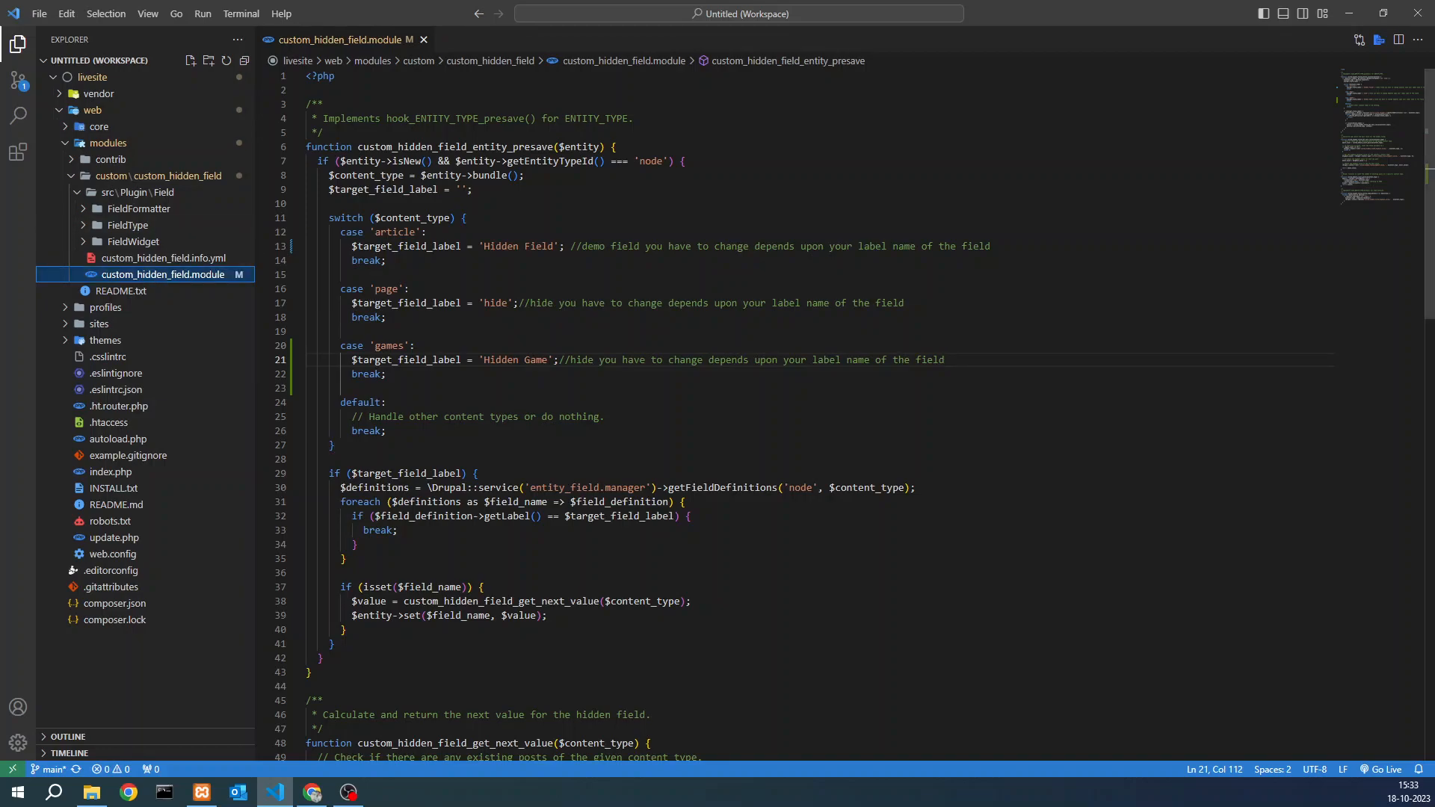
scroll(748, 411, down, 3)
scroll(747, 411, up, 3)
double_click(396, 233)
click(507, 246)
click(479, 247)
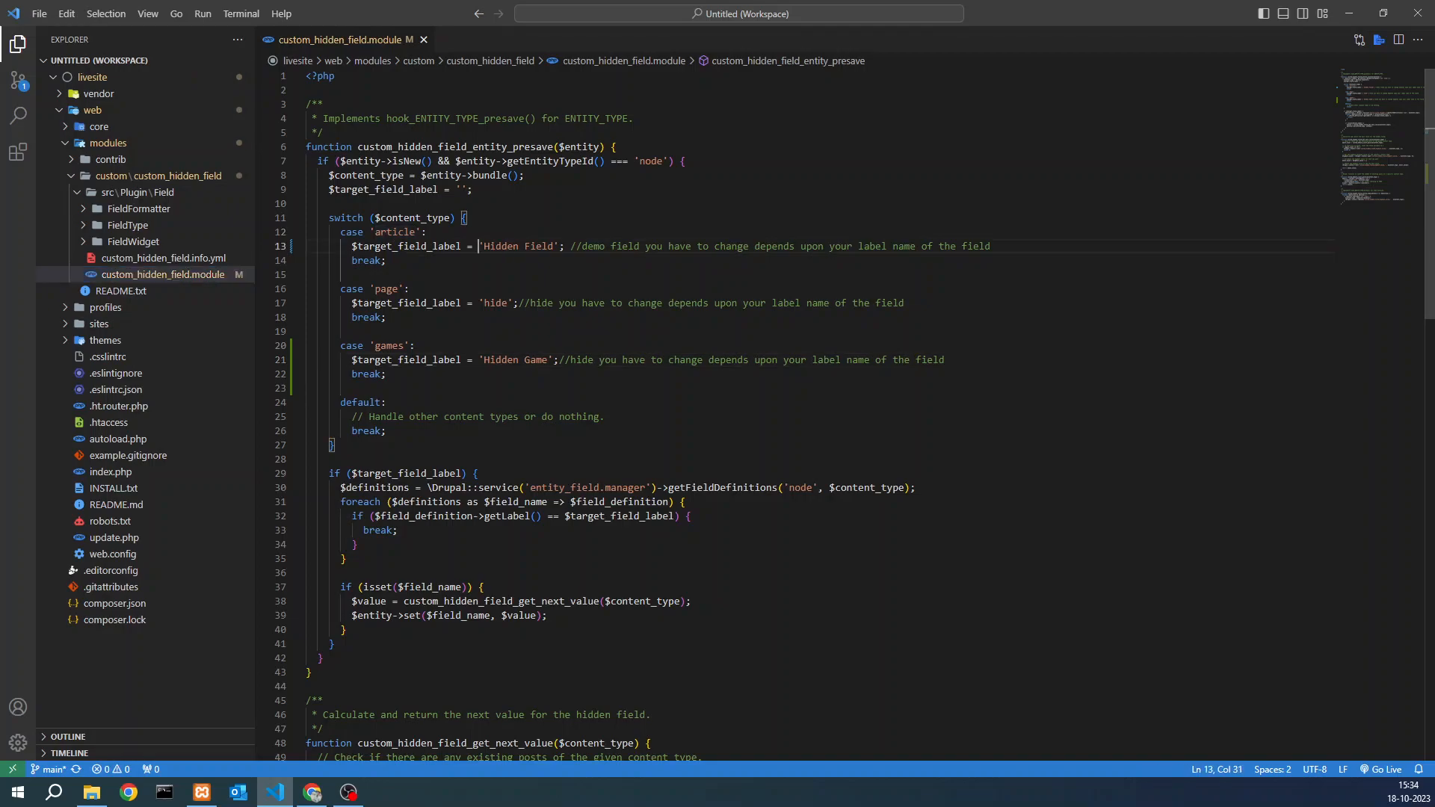
drag(485, 247, 553, 247)
click(387, 261)
click(542, 246)
- Read through the module's functions for the next hidden value and post count, and return to the content type cases
scroll(542, 246, down, 4)
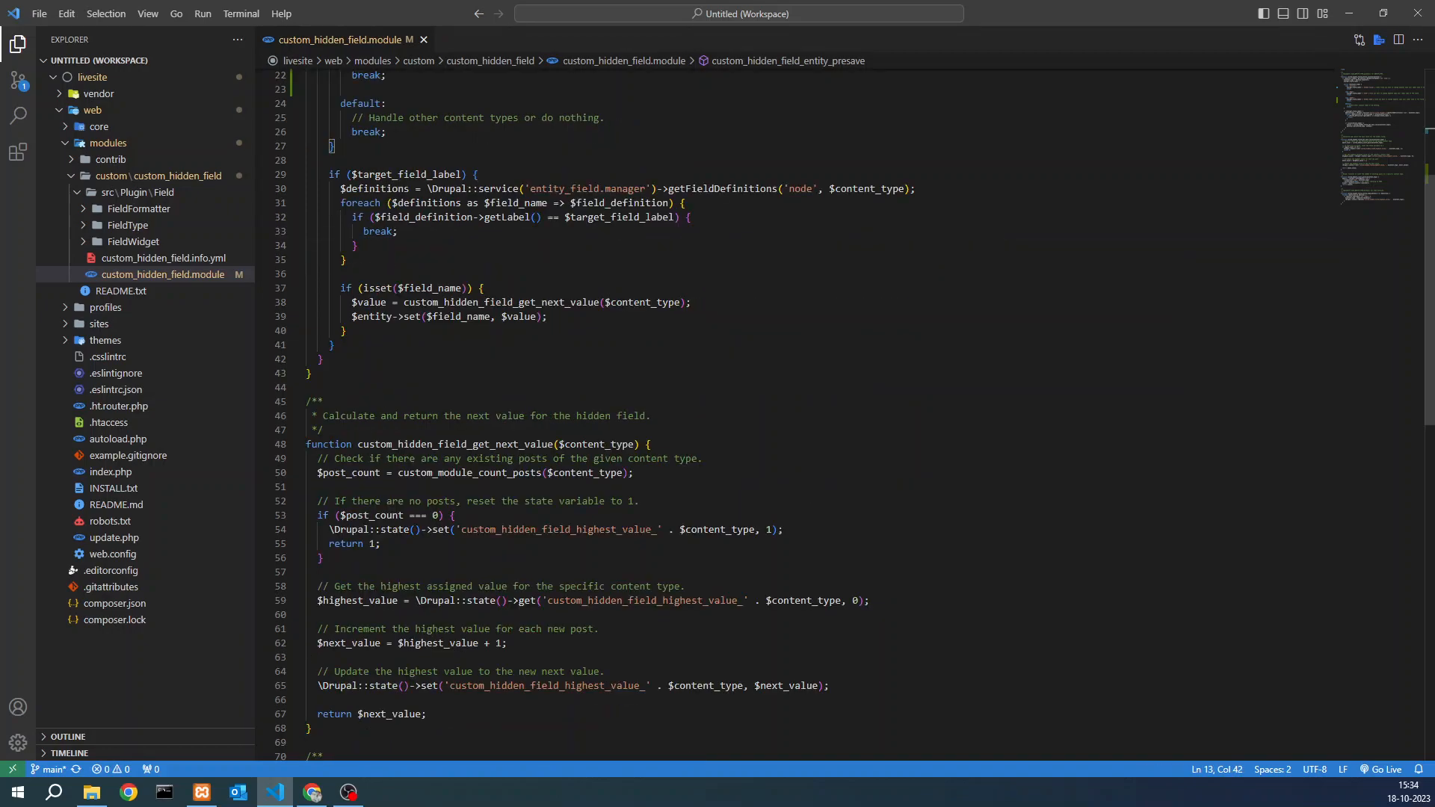
scroll(542, 247, down, 3)
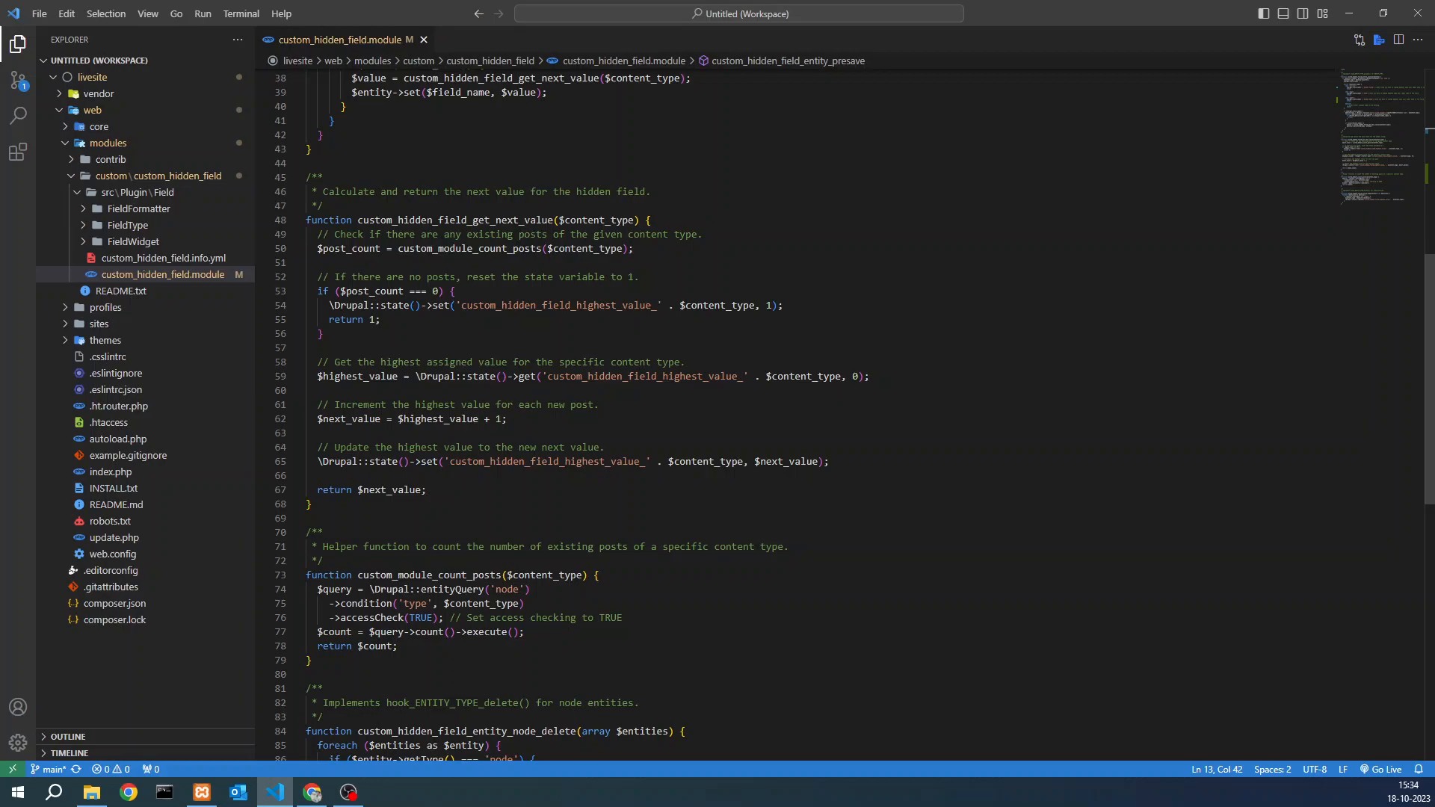
scroll(747, 411, up, 2)
scroll(748, 411, up, 5)
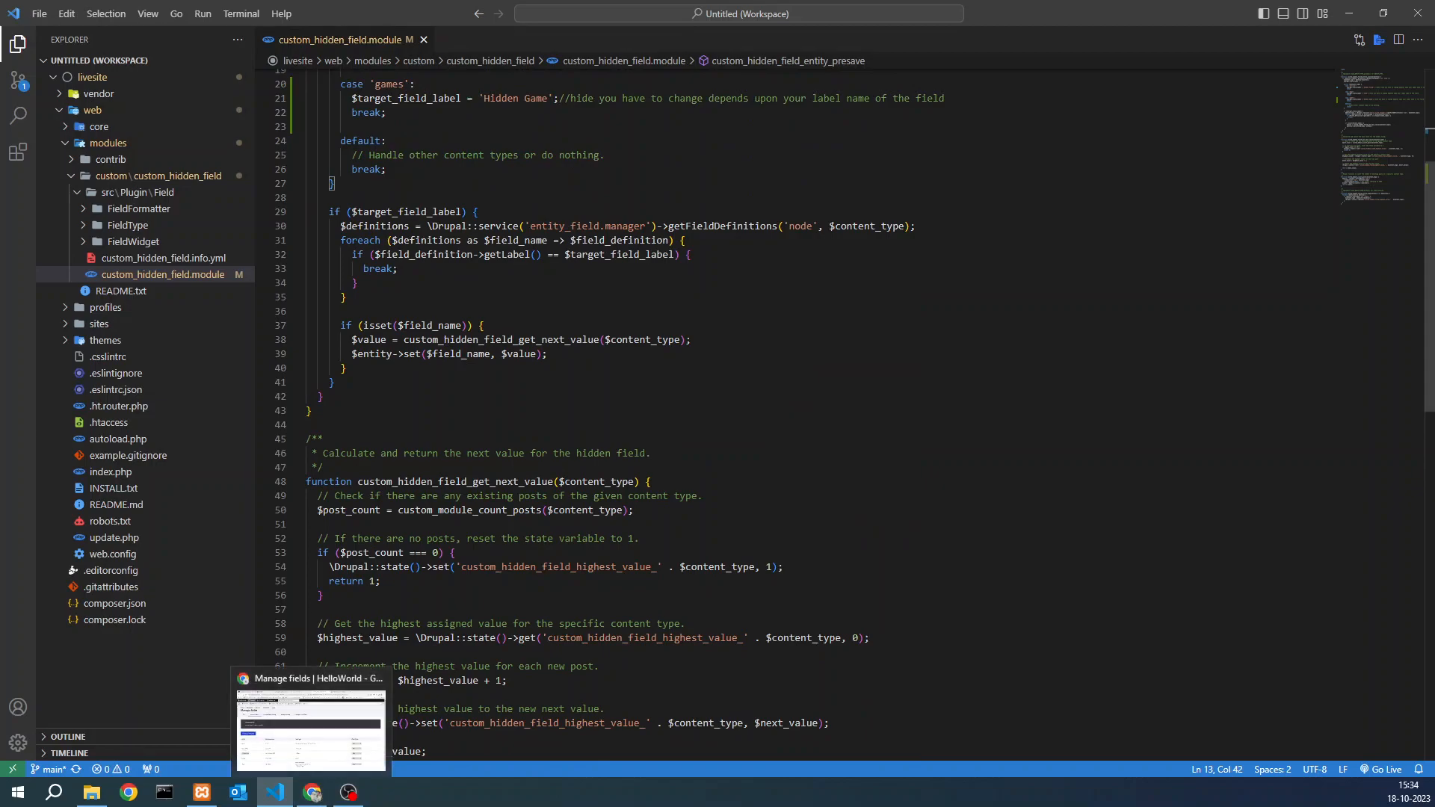
scroll(747, 411, up, 6)
key(ctrl+shift+Right)
key(ctrl+shift+Right)
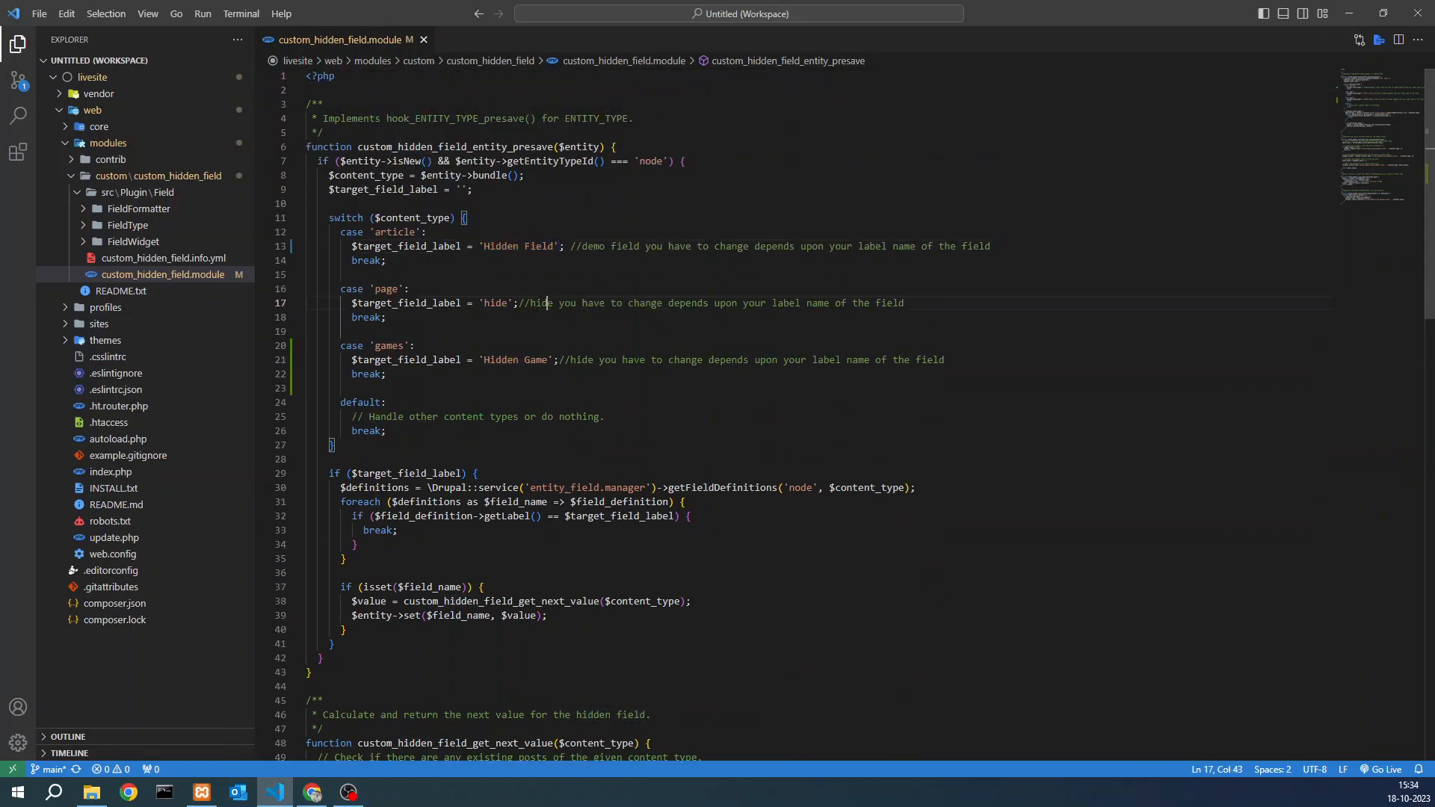
- Switch back to Chrome and open the form for adding a new Article
click(312, 793)
scroll(379, 503, down, 1)
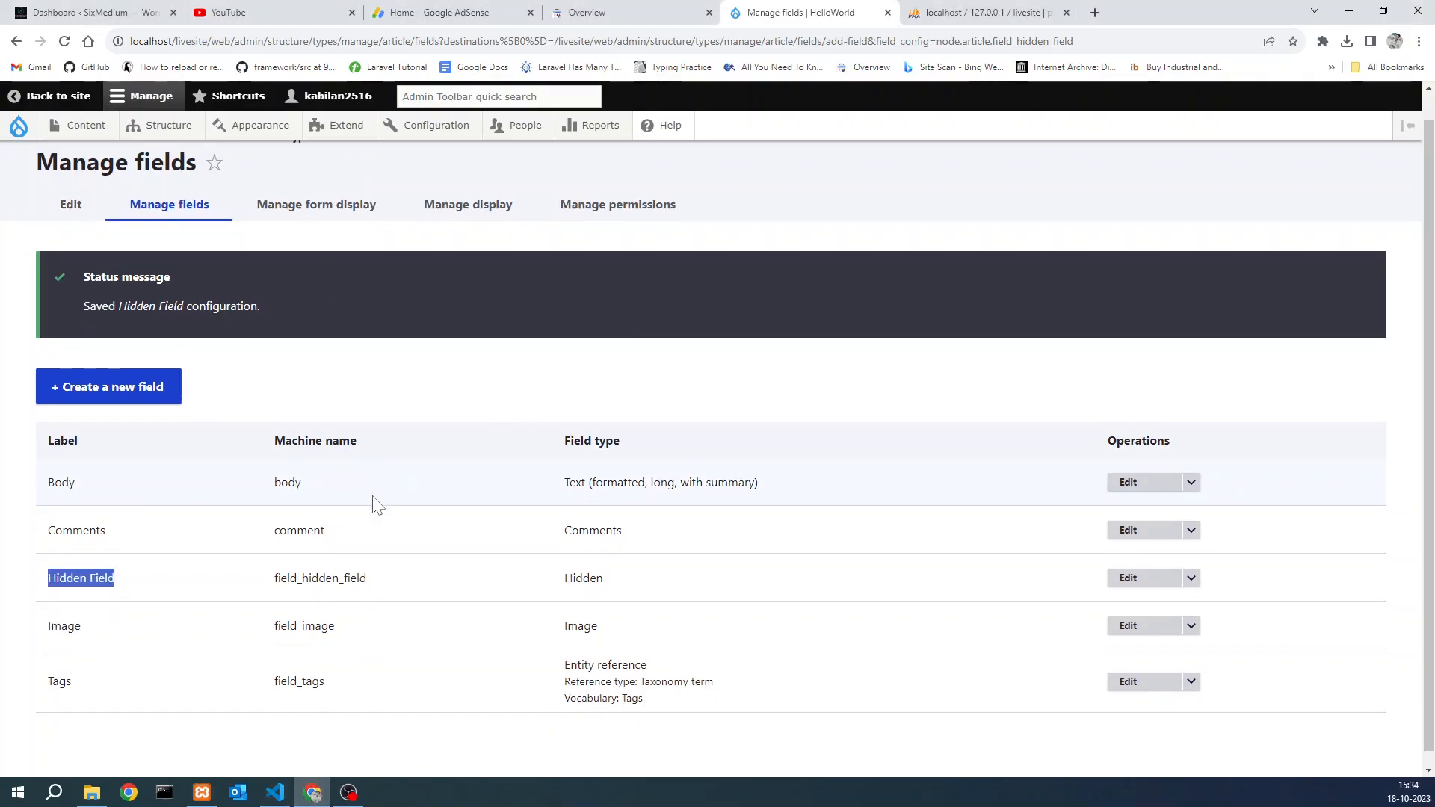
mouse_move(94, 153)
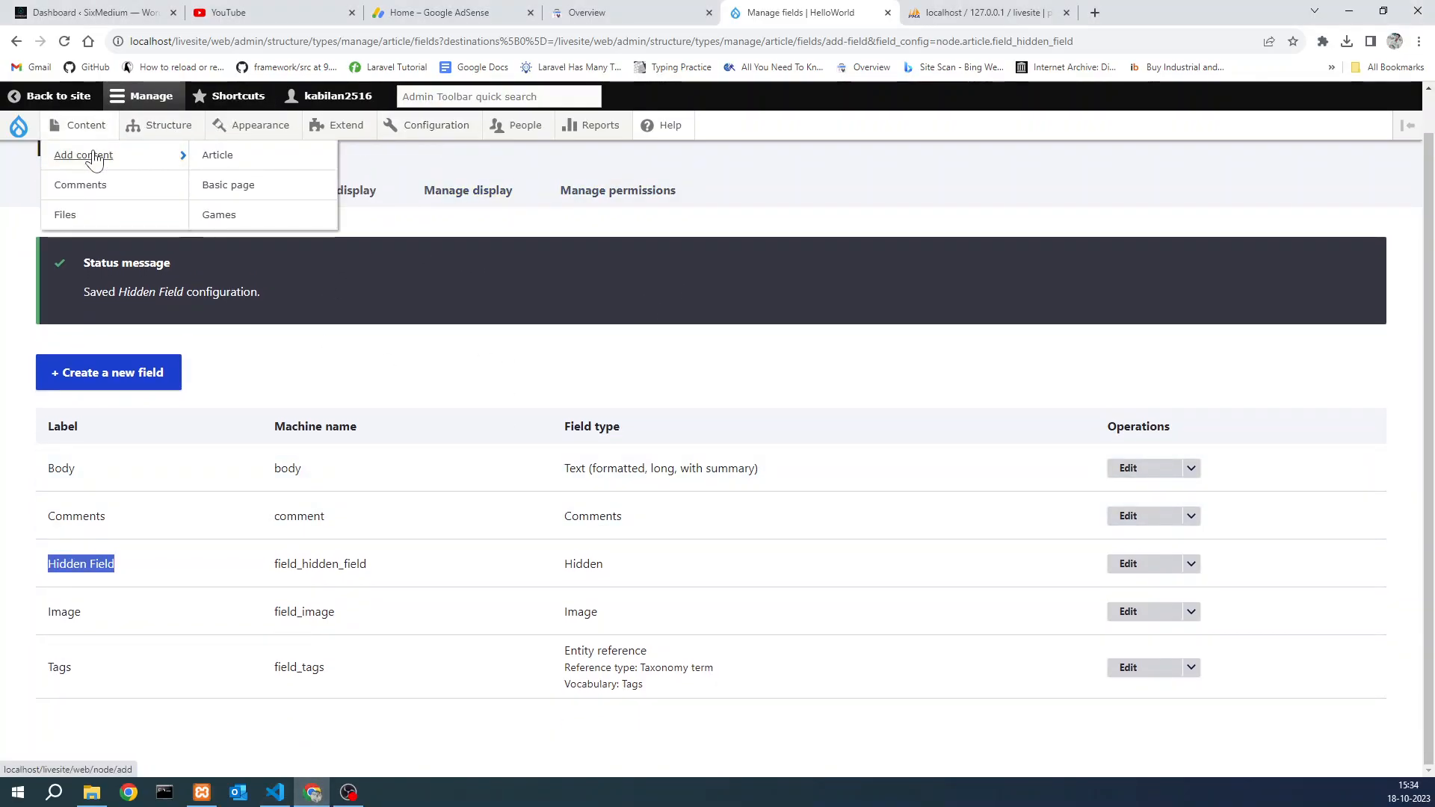
click(260, 156)
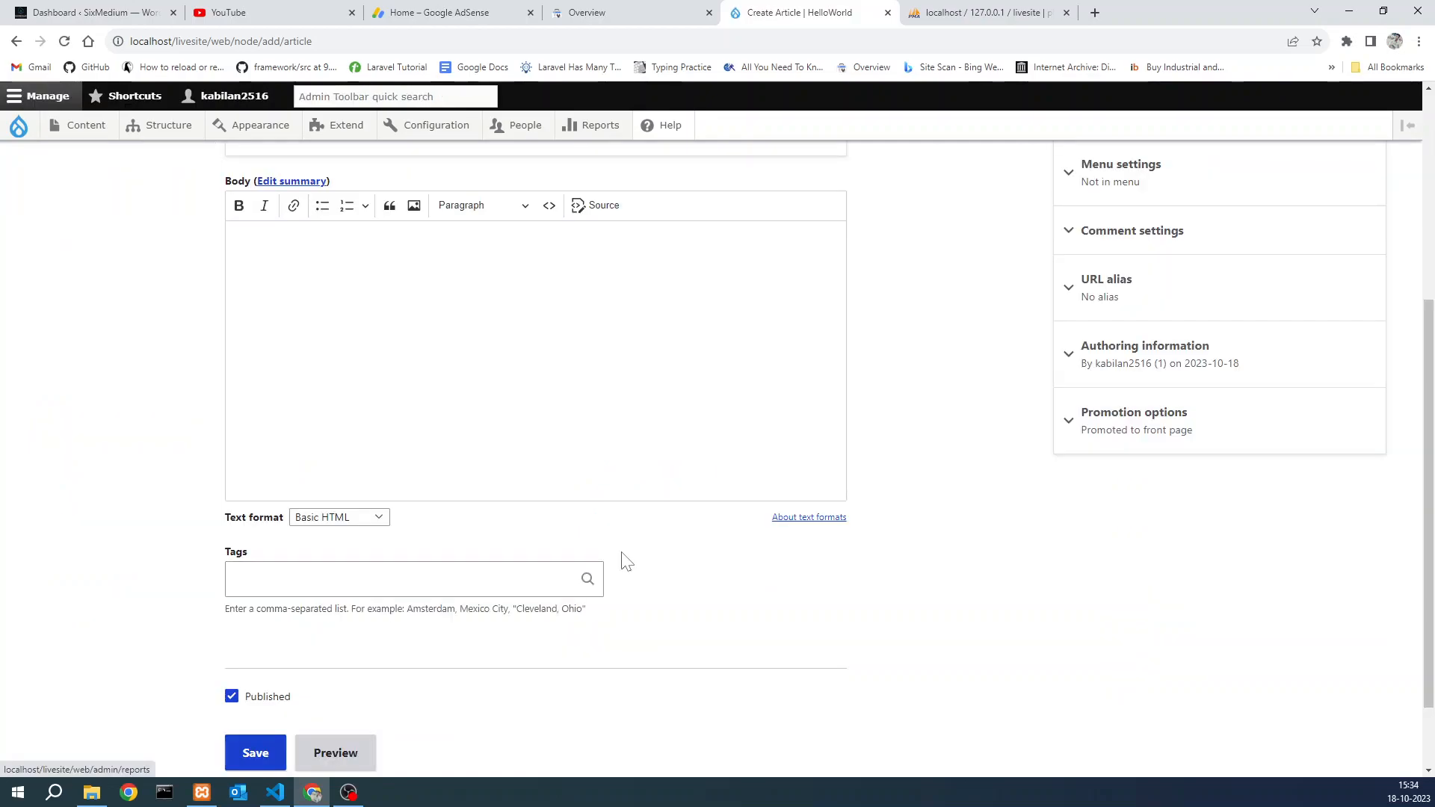
- Examine the Create Article form from title to publishing options to check whether the hidden field is shown
click(250, 562)
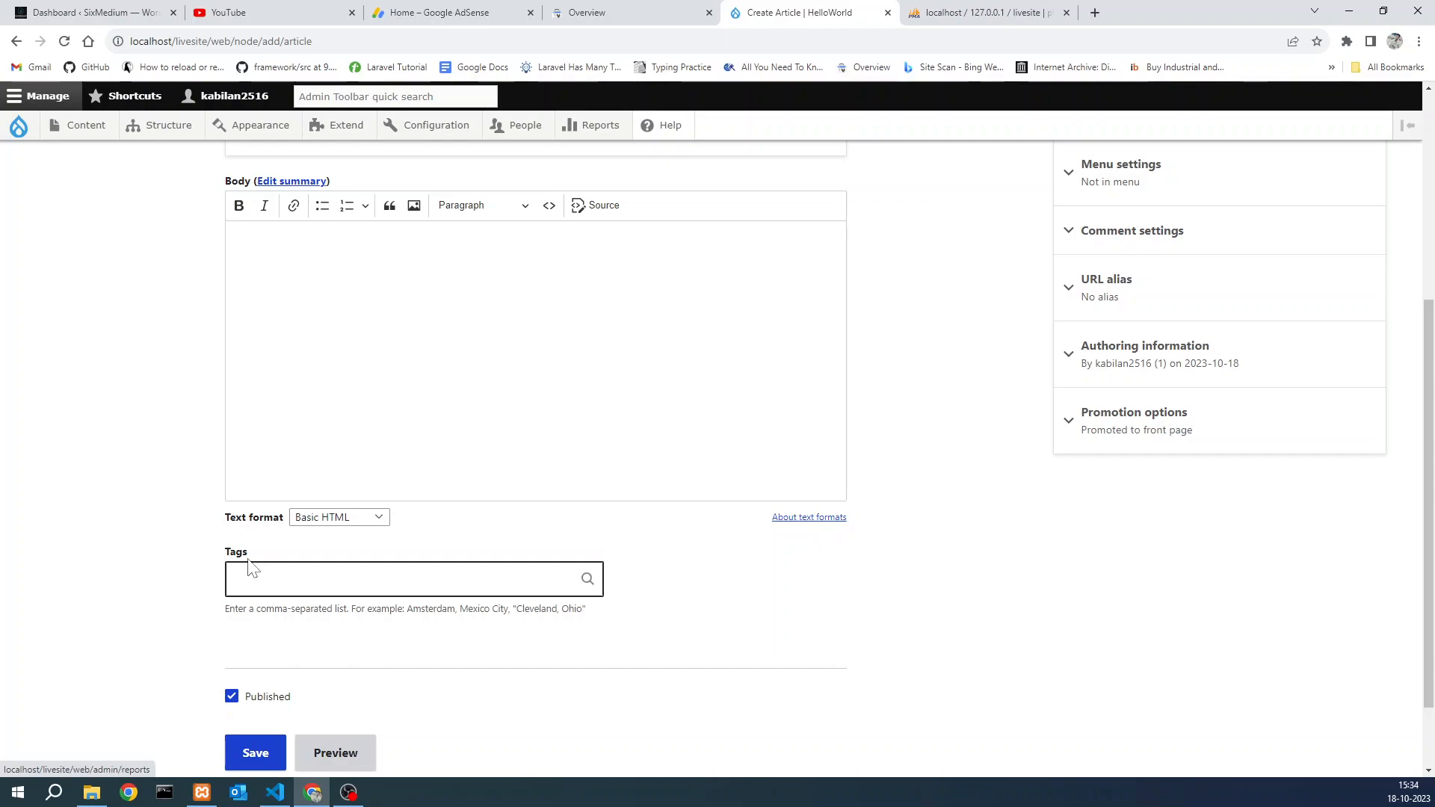
scroll(855, 494, down, 1)
scroll(859, 494, up, 3)
scroll(860, 495, down, 3)
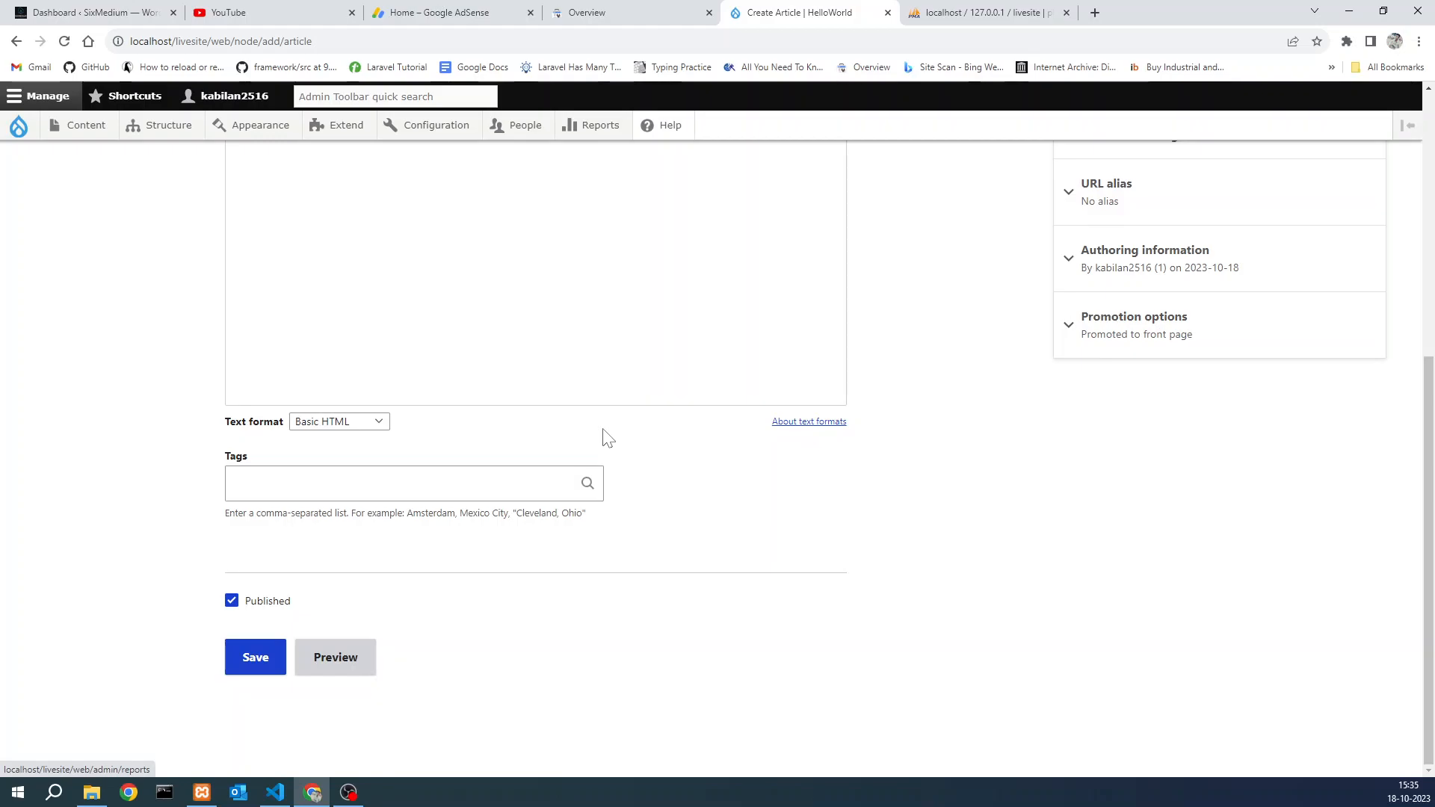
scroll(607, 437, up, 1)
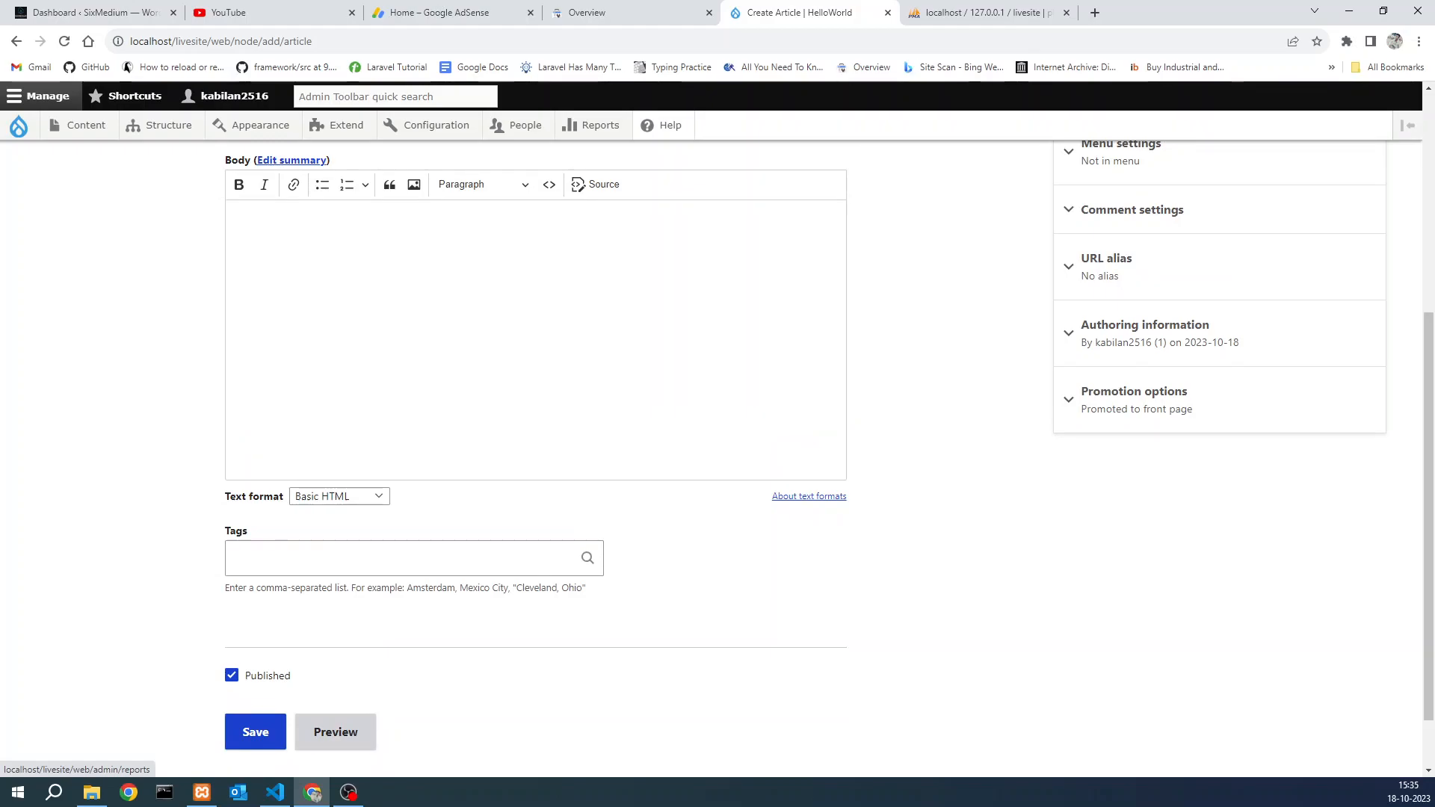
scroll(756, 282, up, 5)
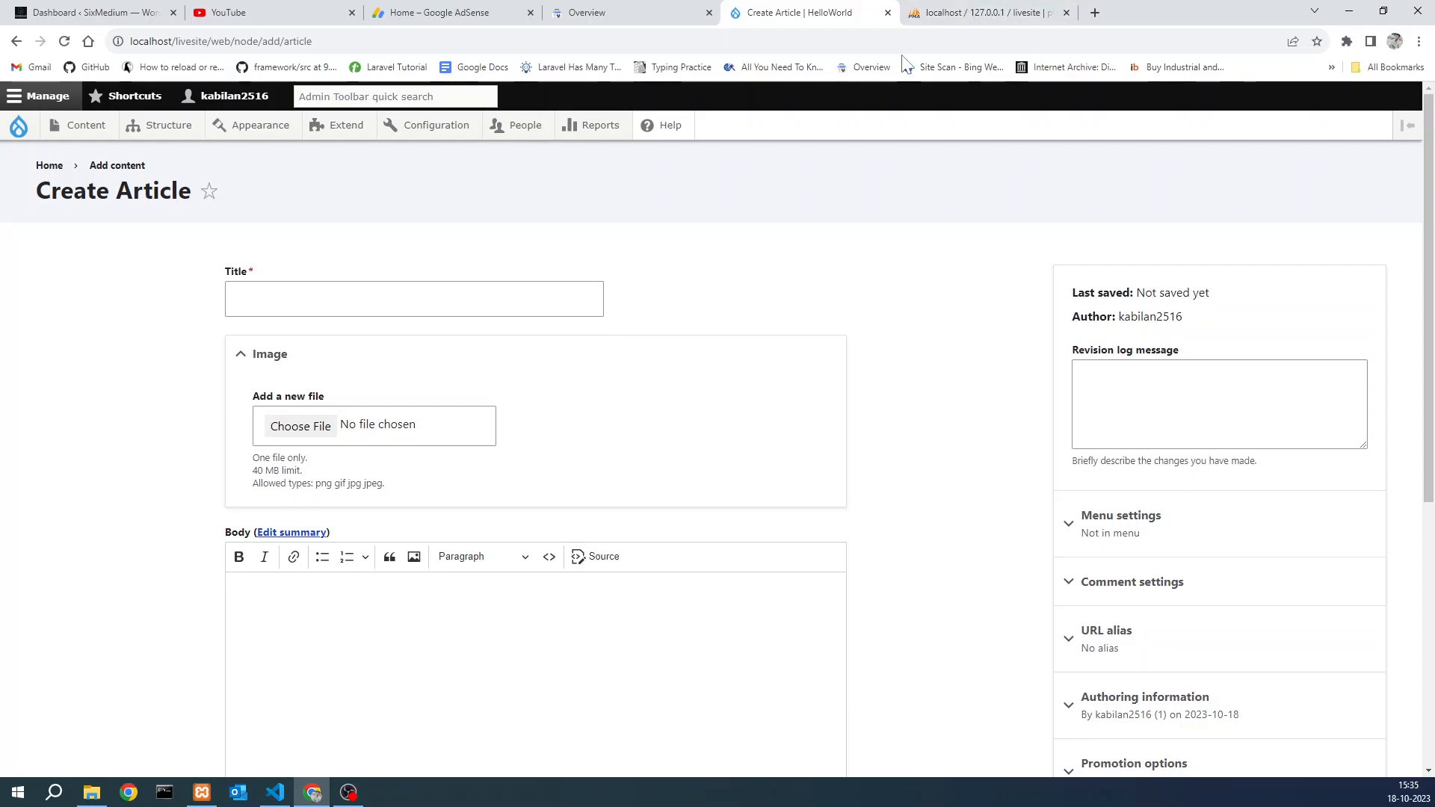
- Switch to phpMyAdmin and filter the livesite database tables by the word "node"
click(985, 13)
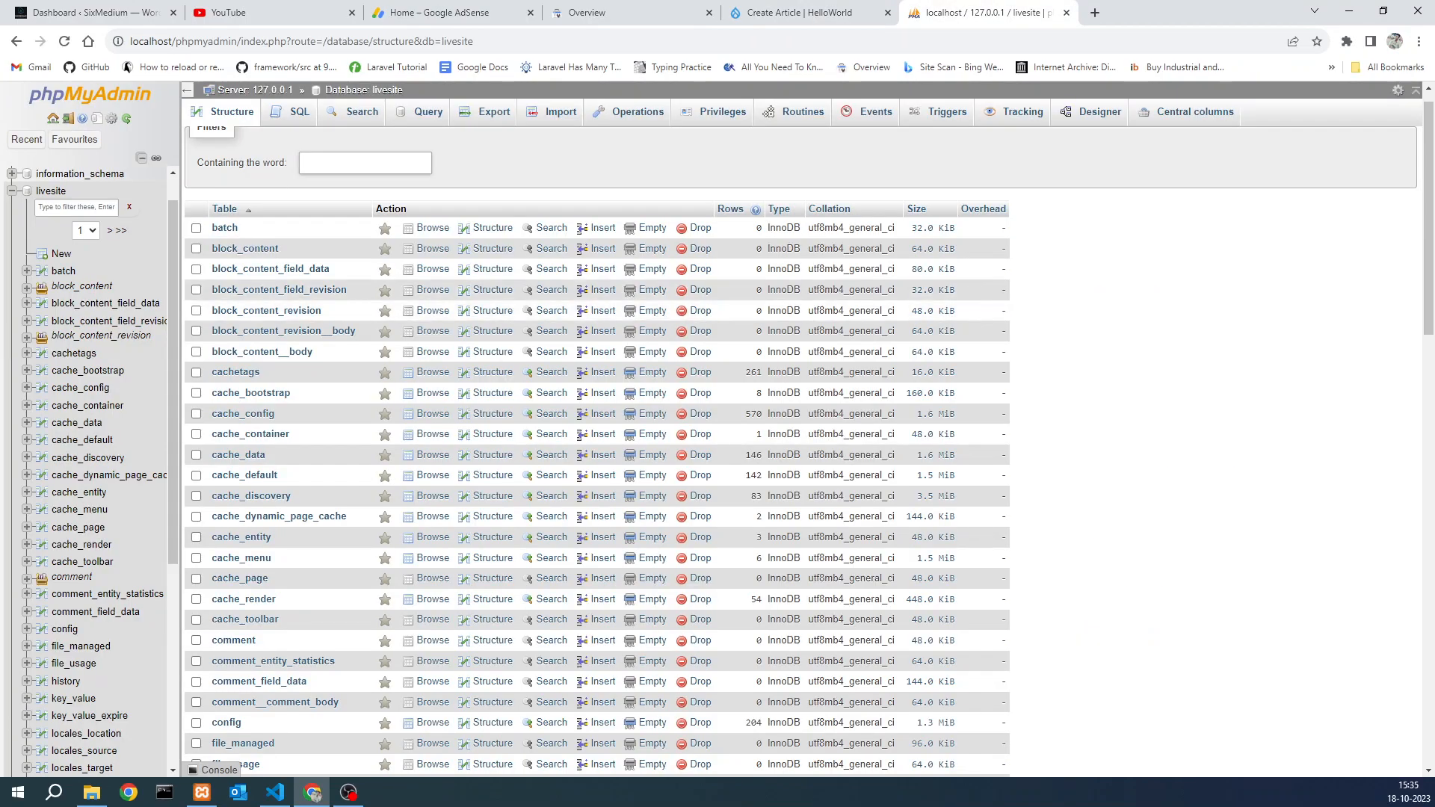
click(365, 163)
text(node)
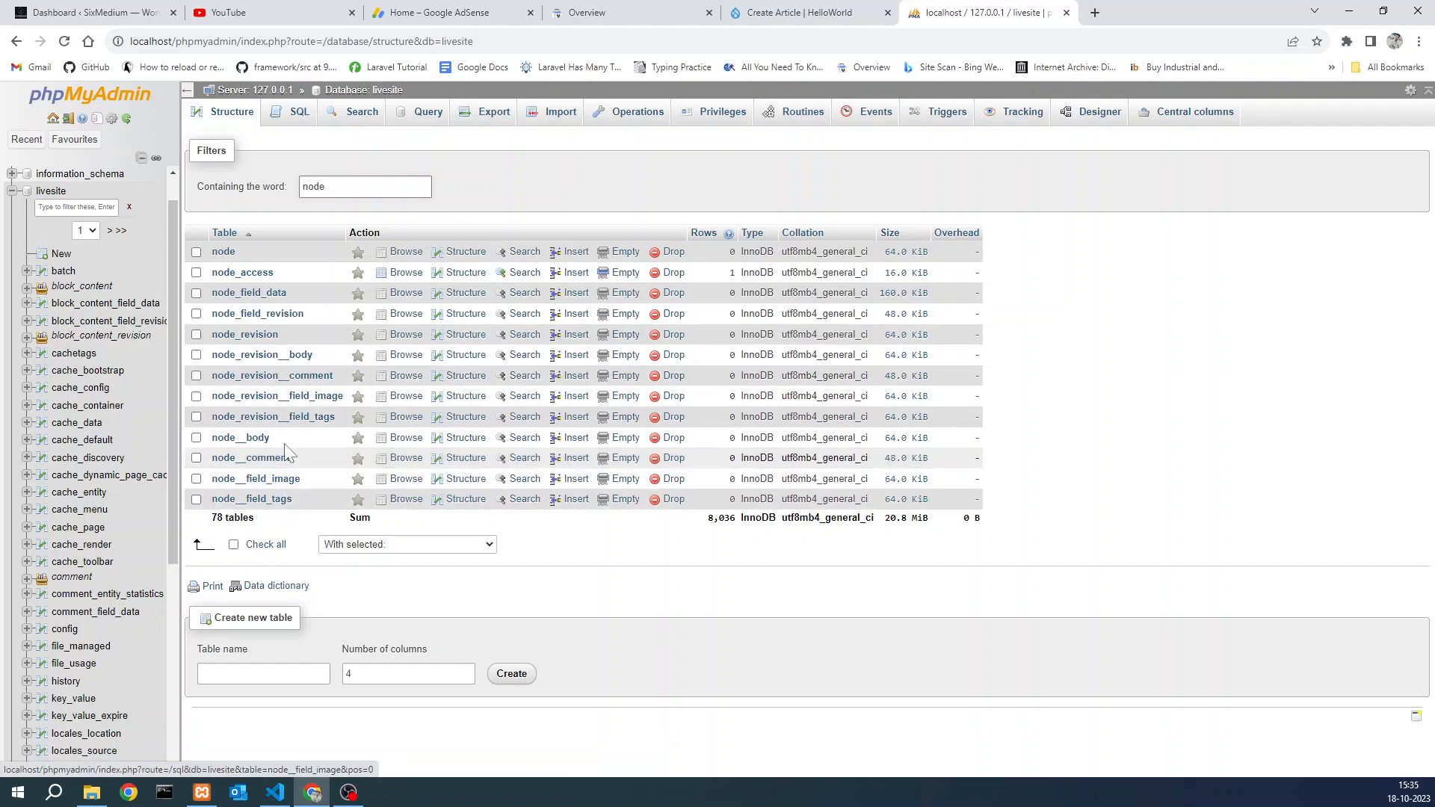
- Reload the livesite table list, filter it by "node" and open the node__field_hidden_field table
click(65, 42)
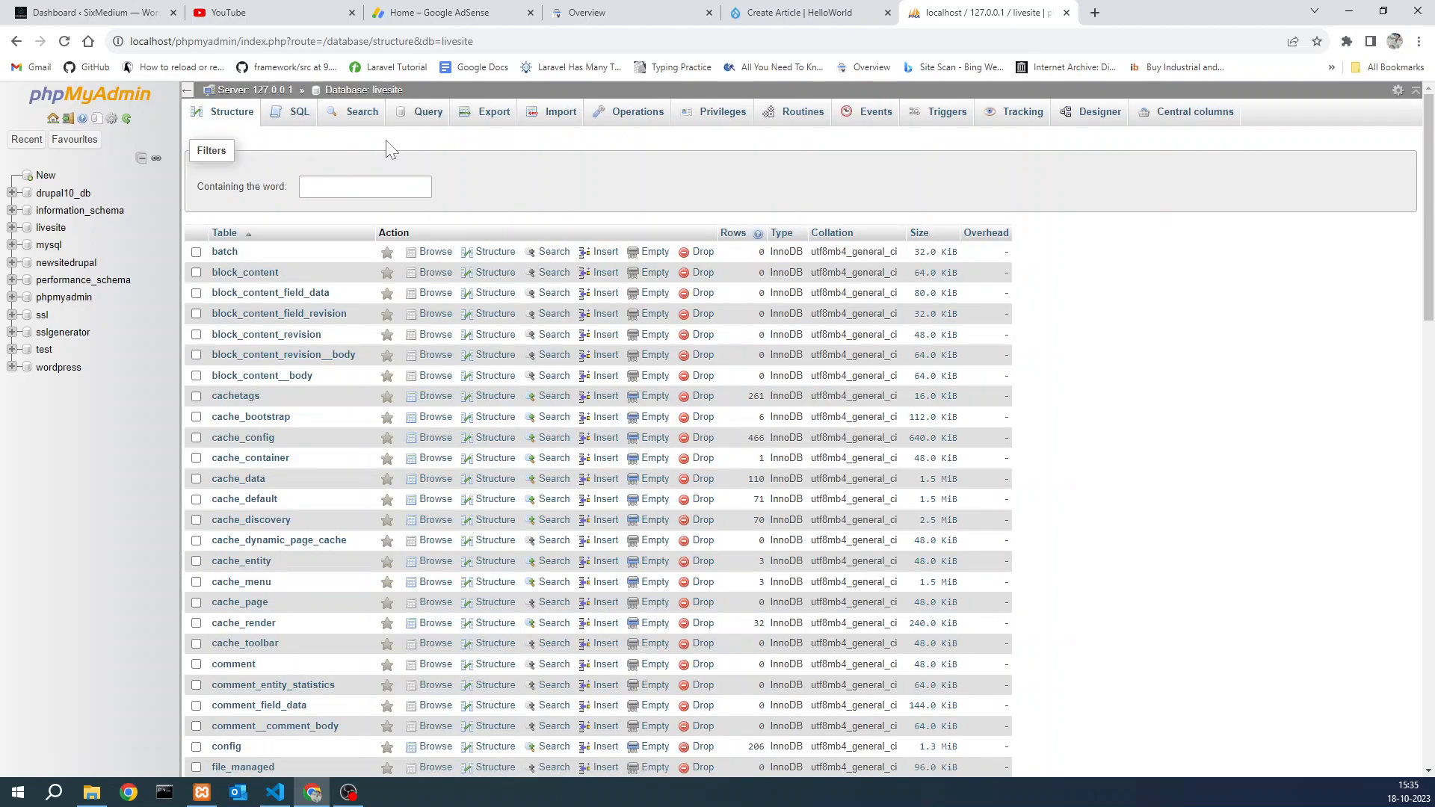
click(489, 113)
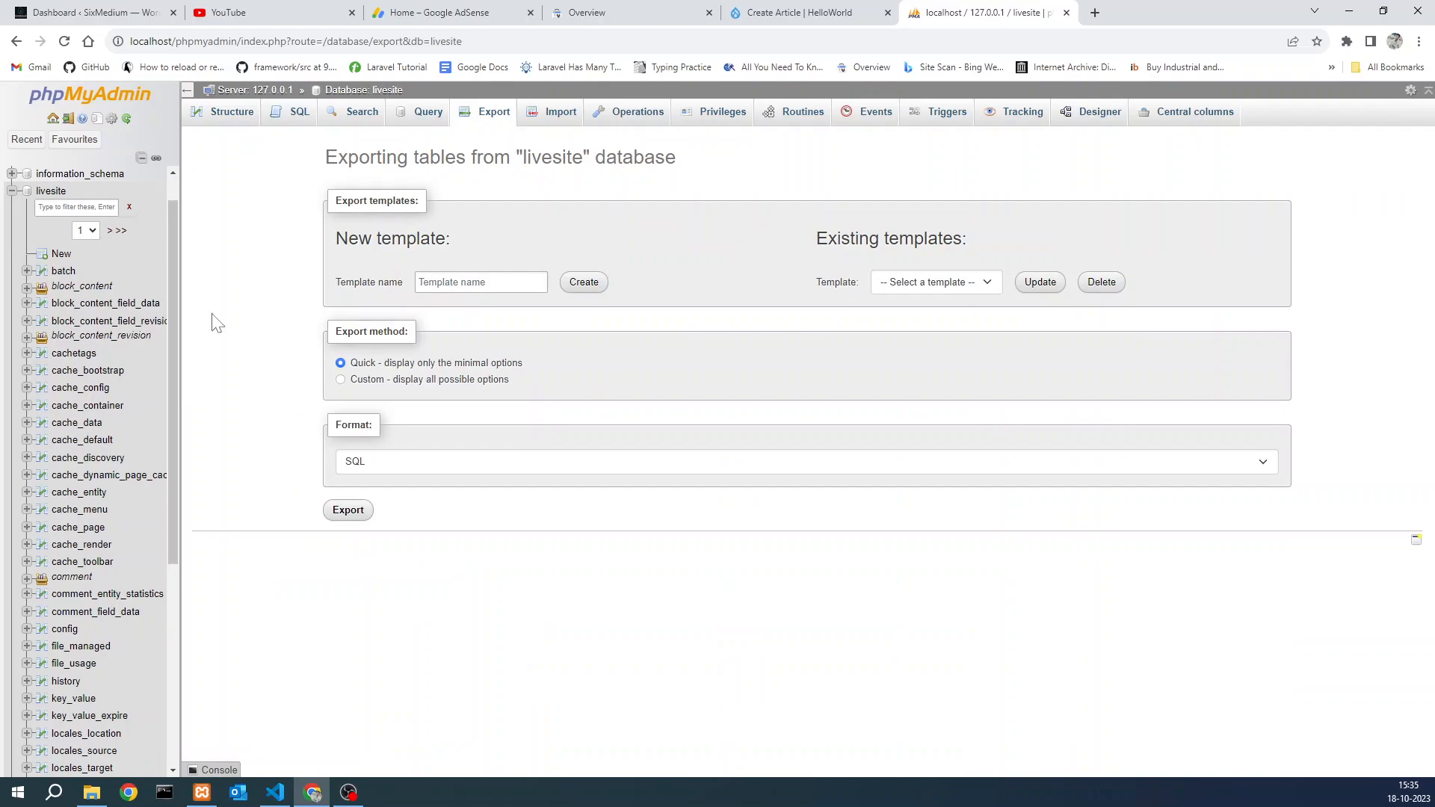
click(222, 116)
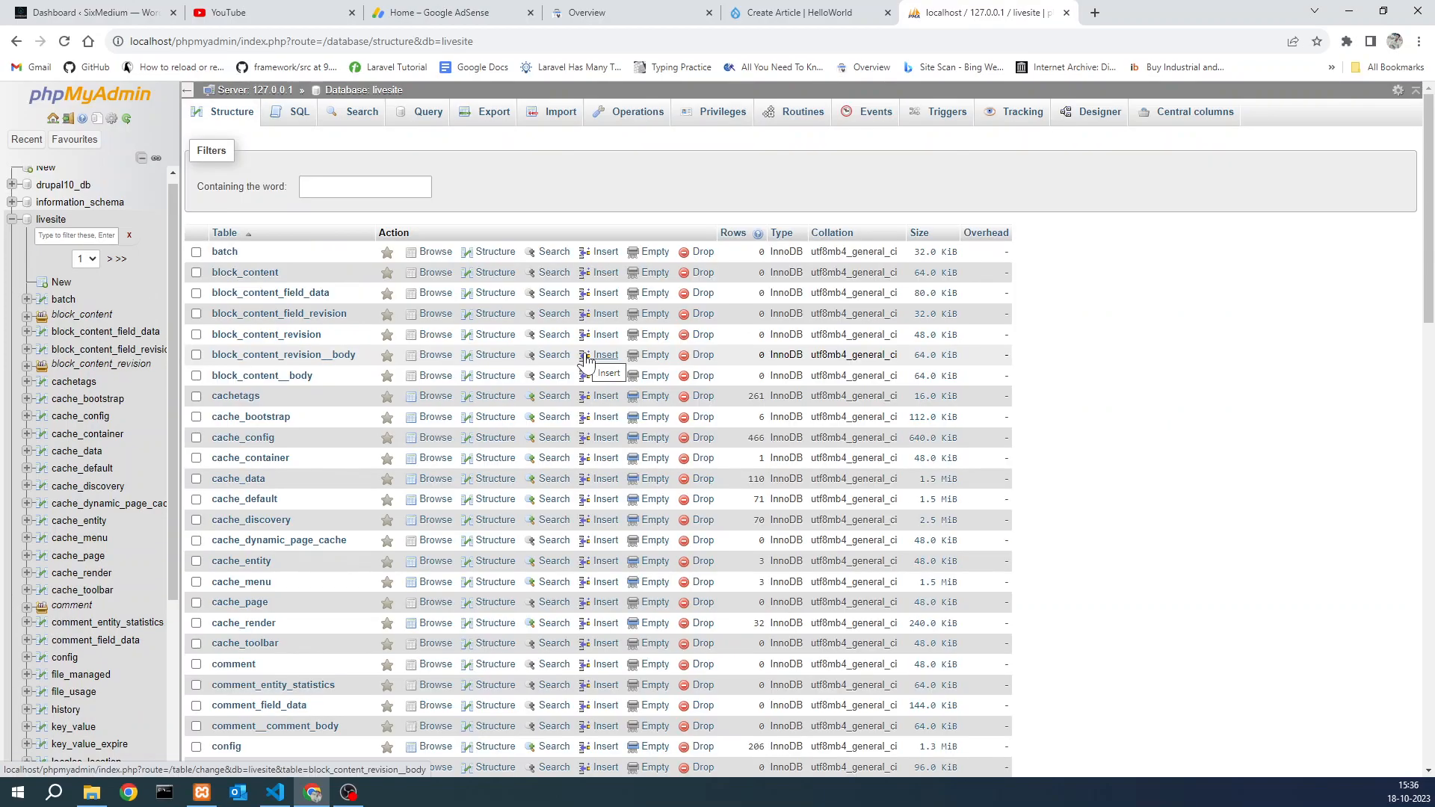
text(n)
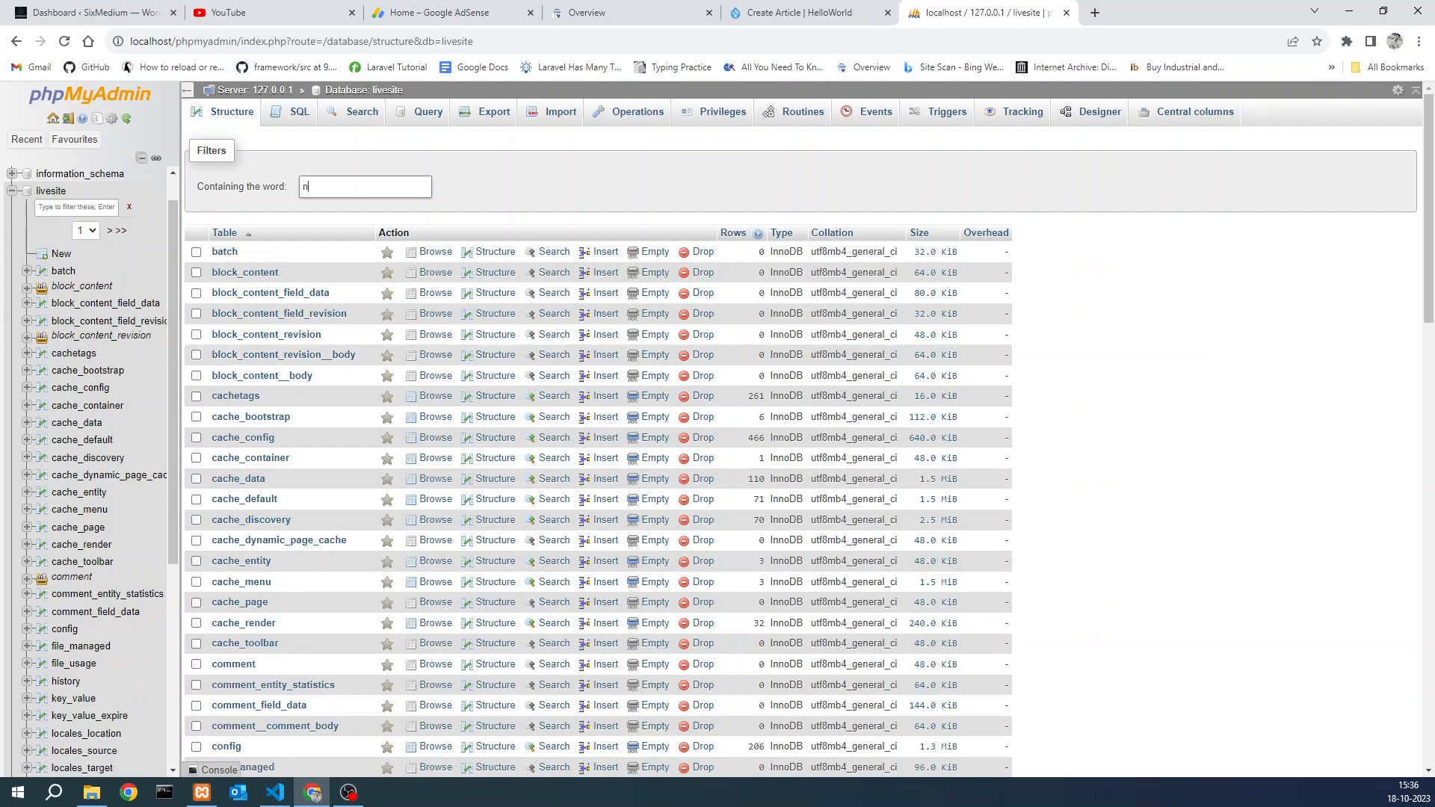
text(ode)
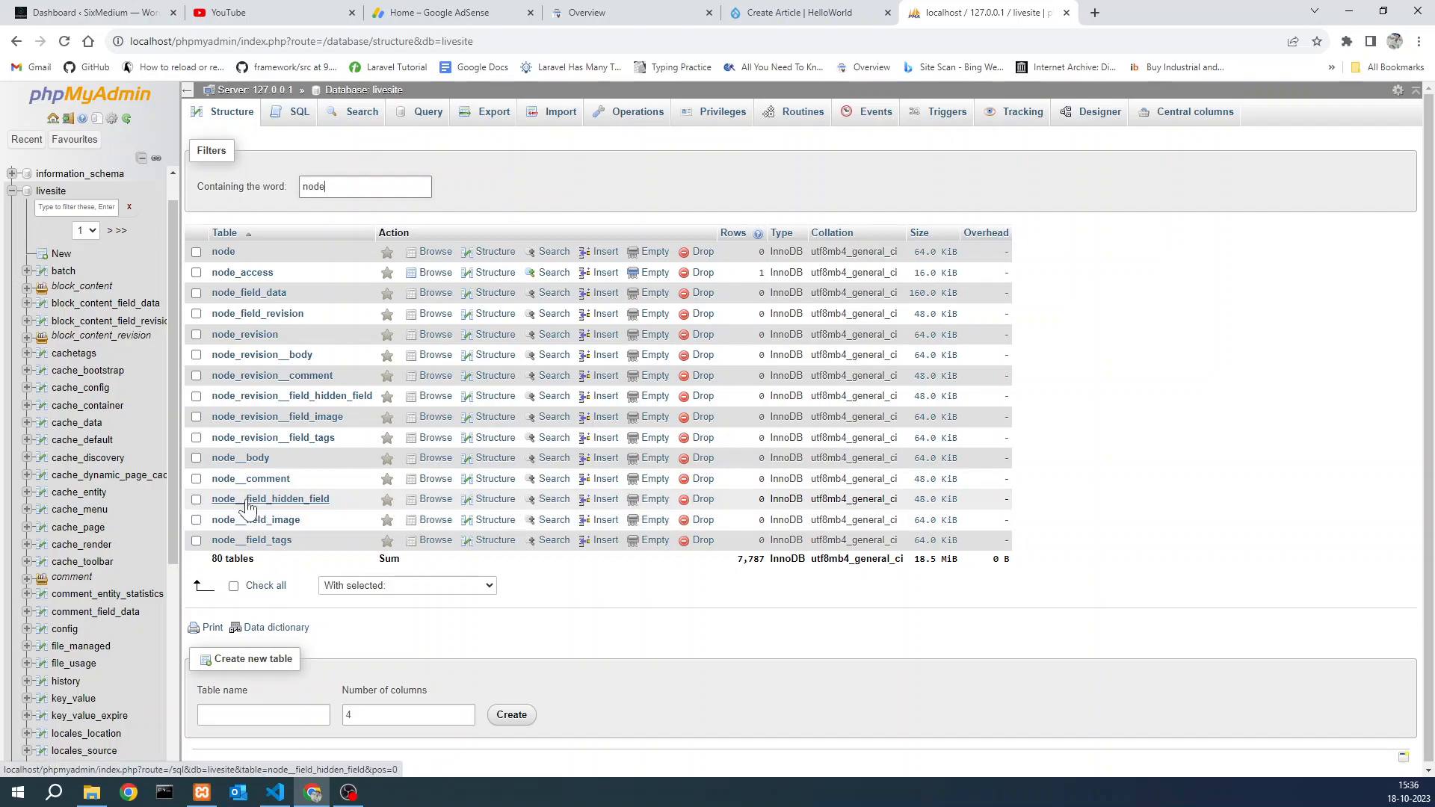
click(308, 506)
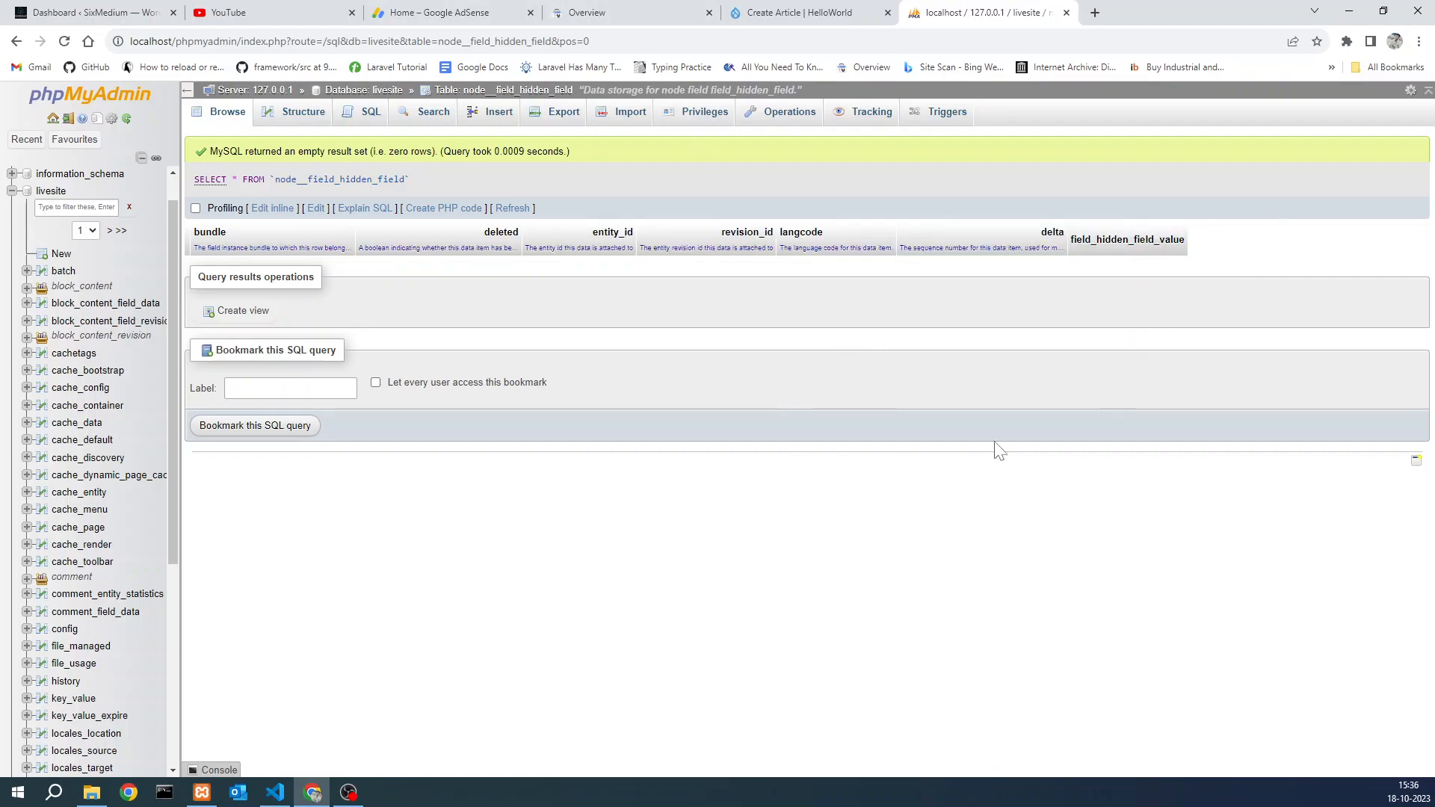
- Return to the Create Article form and save a published article titled "jfhfjdger" with the body "rrtgrgrgdfsdfsdf"
click(800, 12)
click(362, 300)
text(jfhfjdger)
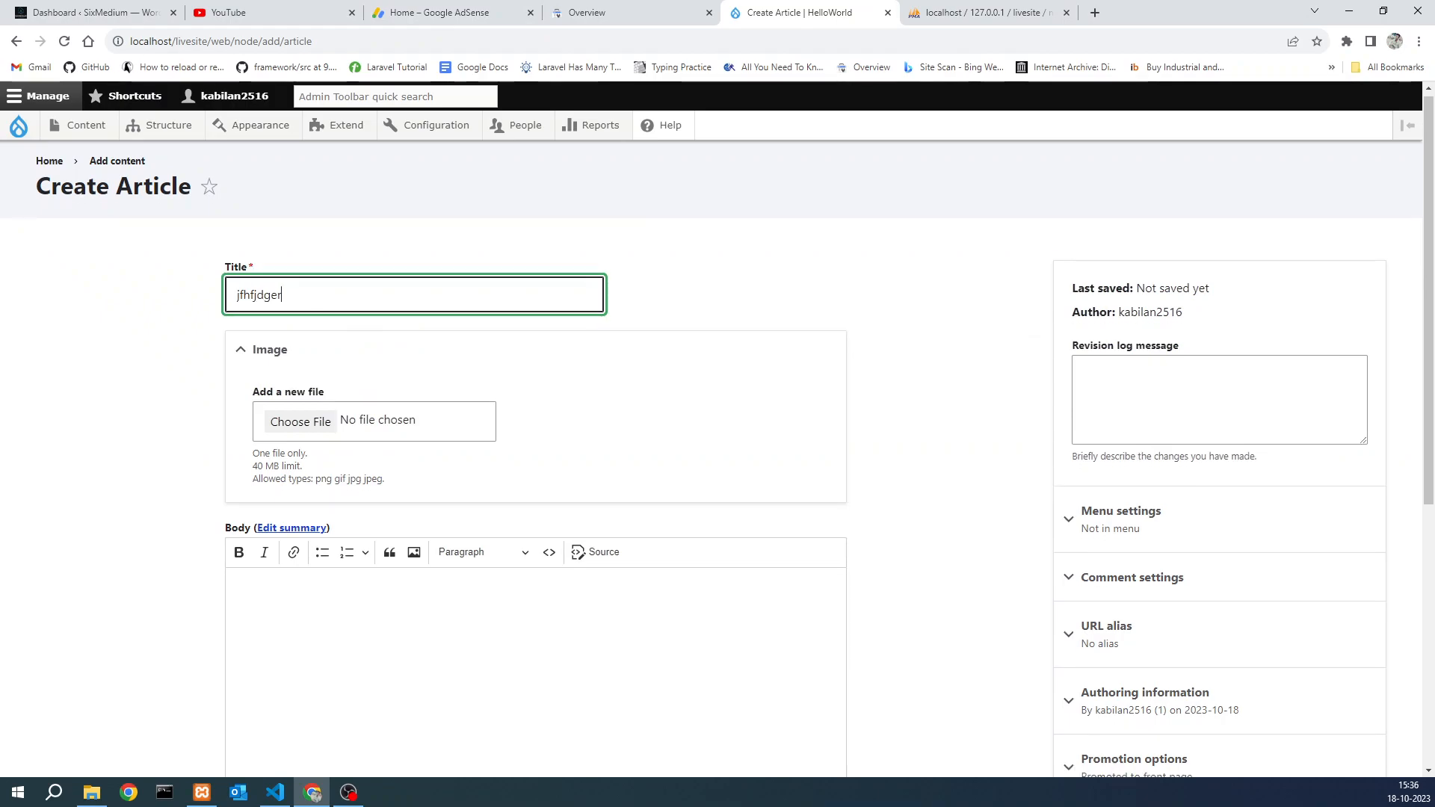
scroll(362, 300, down, 3)
click(232, 367)
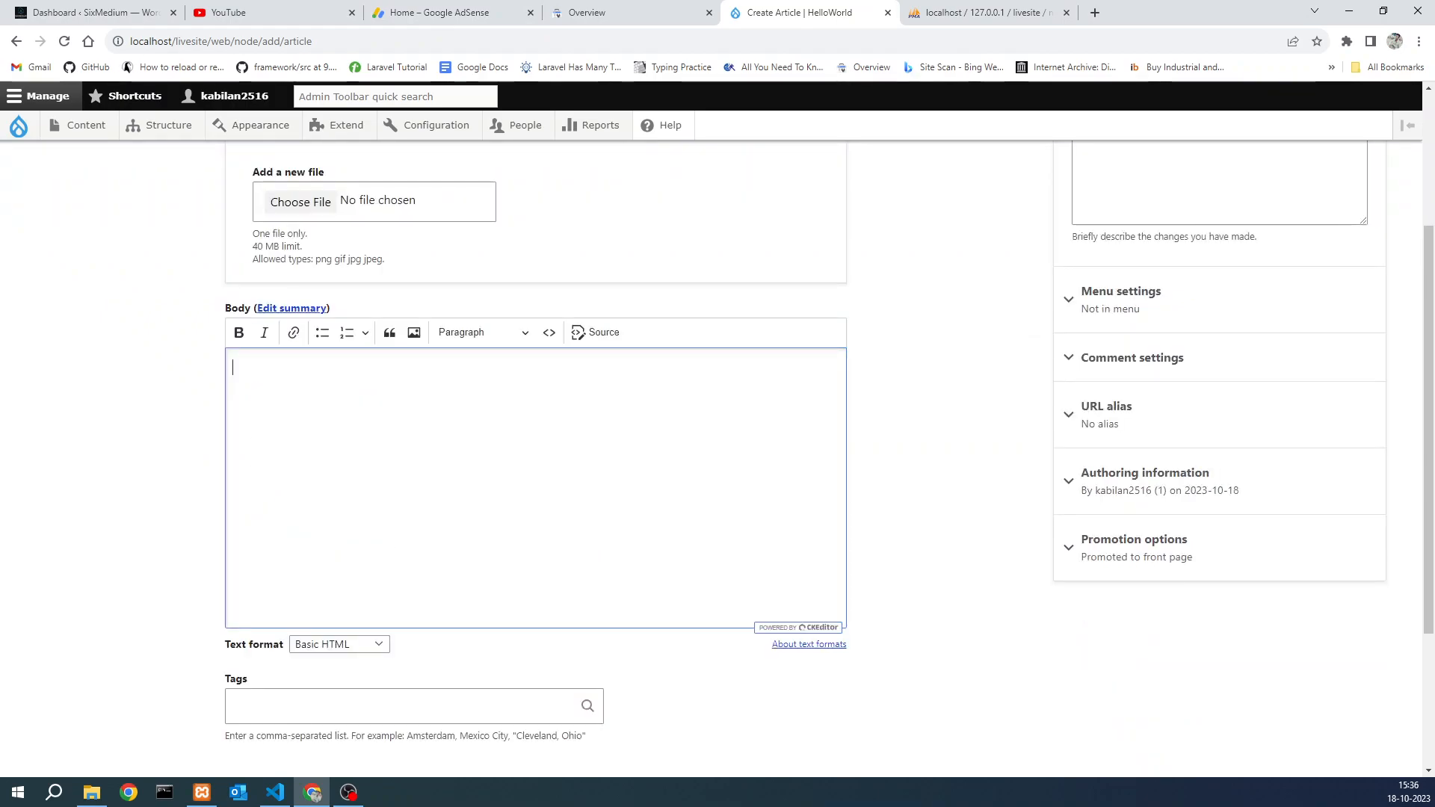
text(rrtgrgrgdfsdfsdf)
scroll(530, 487, down, 3)
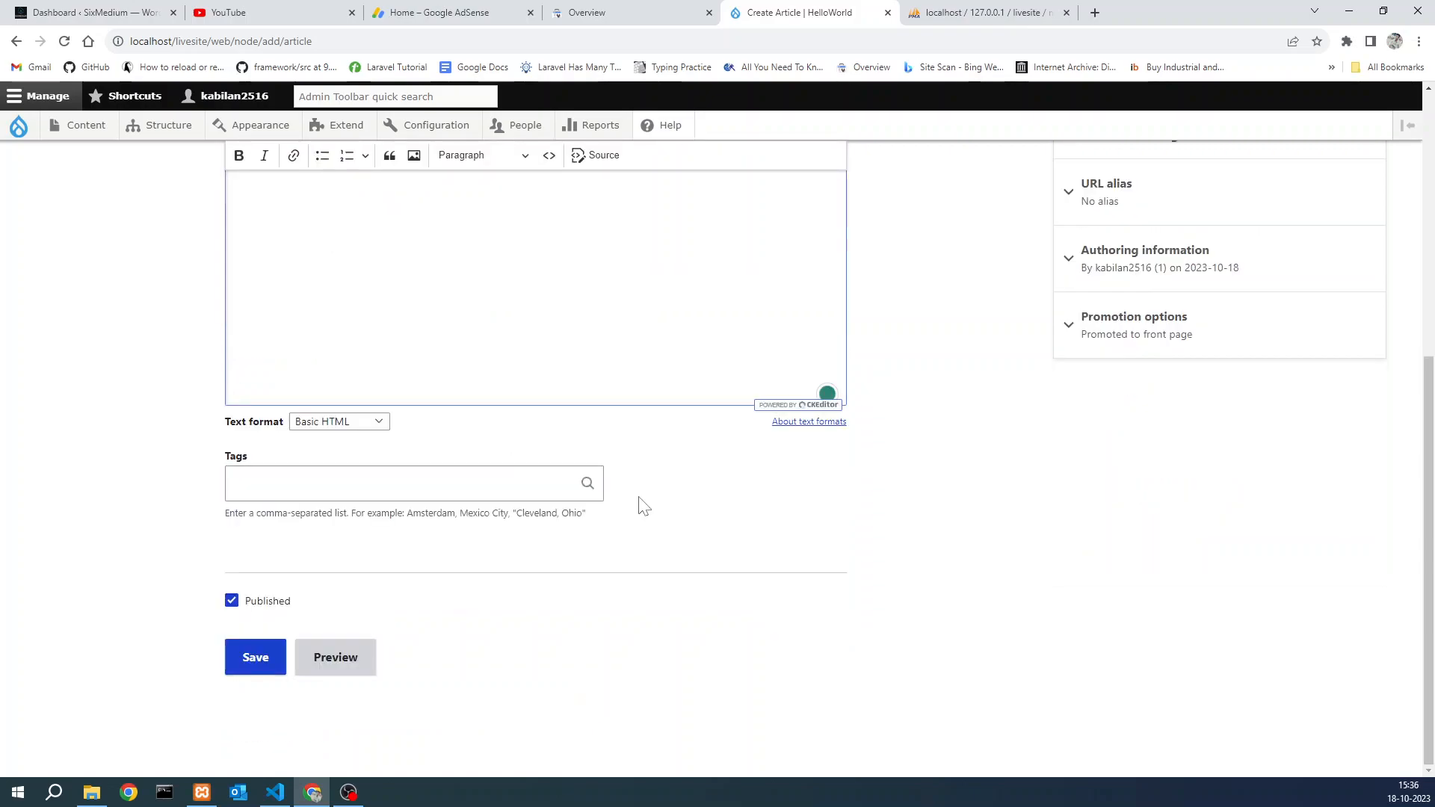
click(266, 673)
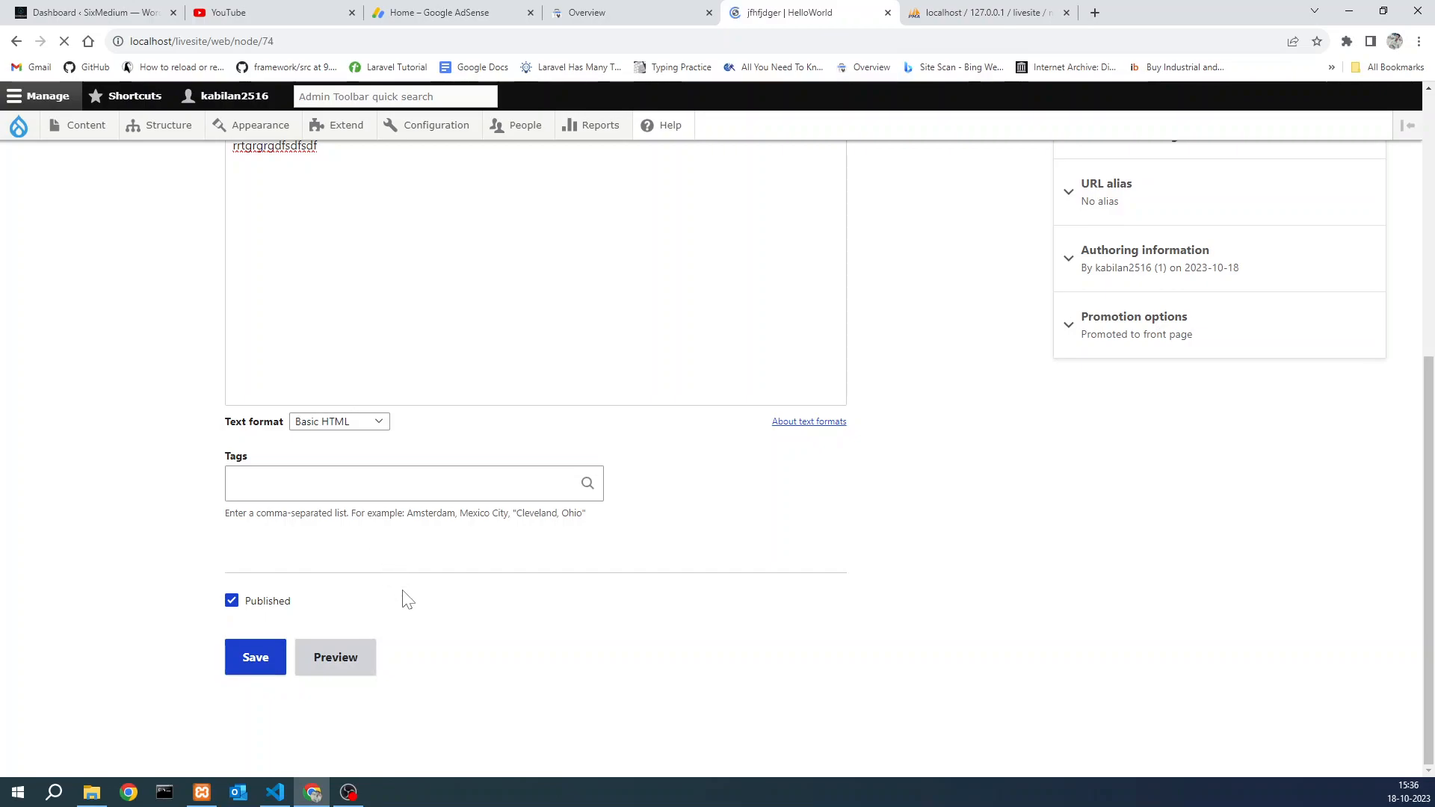
- Examine the Hidden Field label and value shown under the body of the saved article
scroll(449, 583, down, 4)
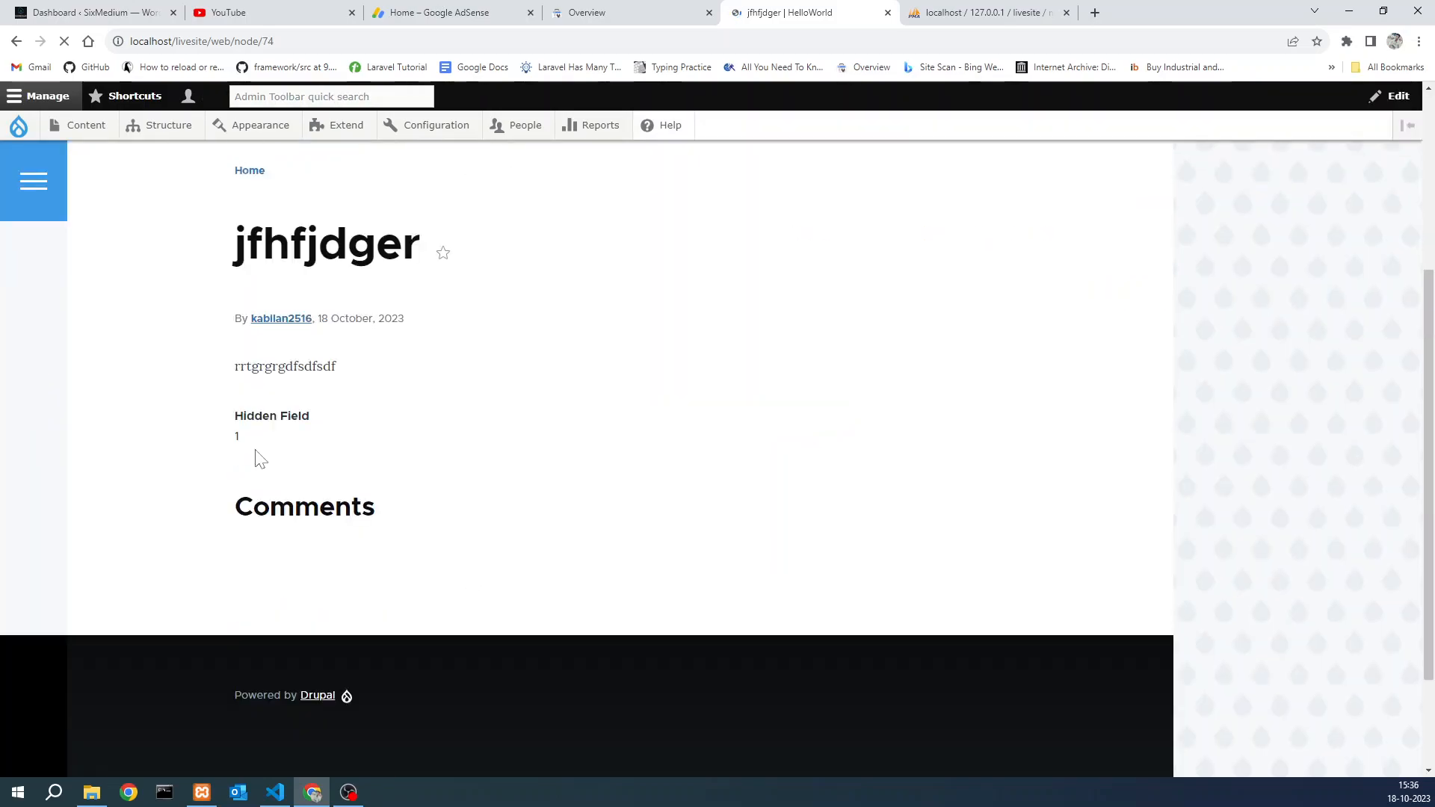
drag(254, 447, 283, 400)
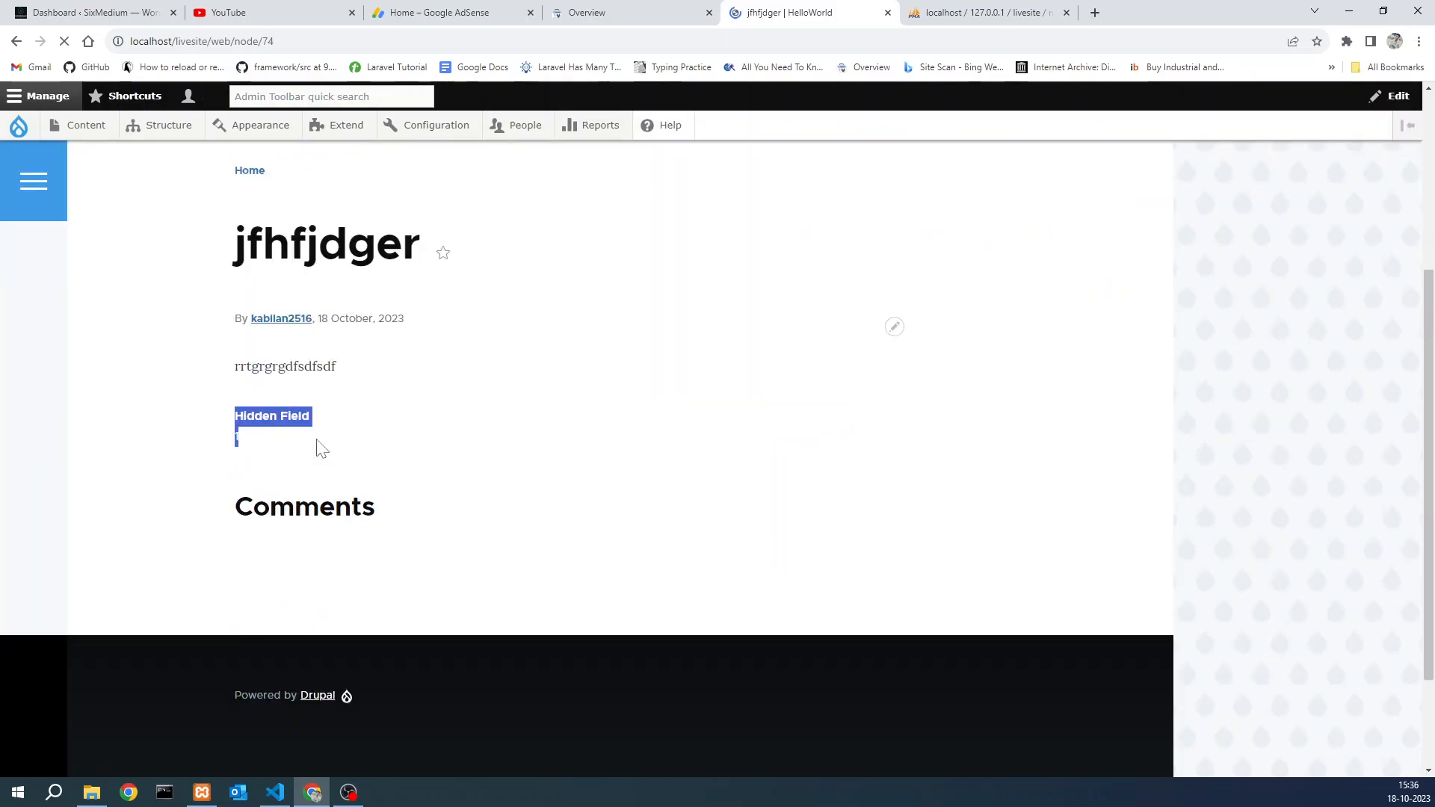
click(253, 457)
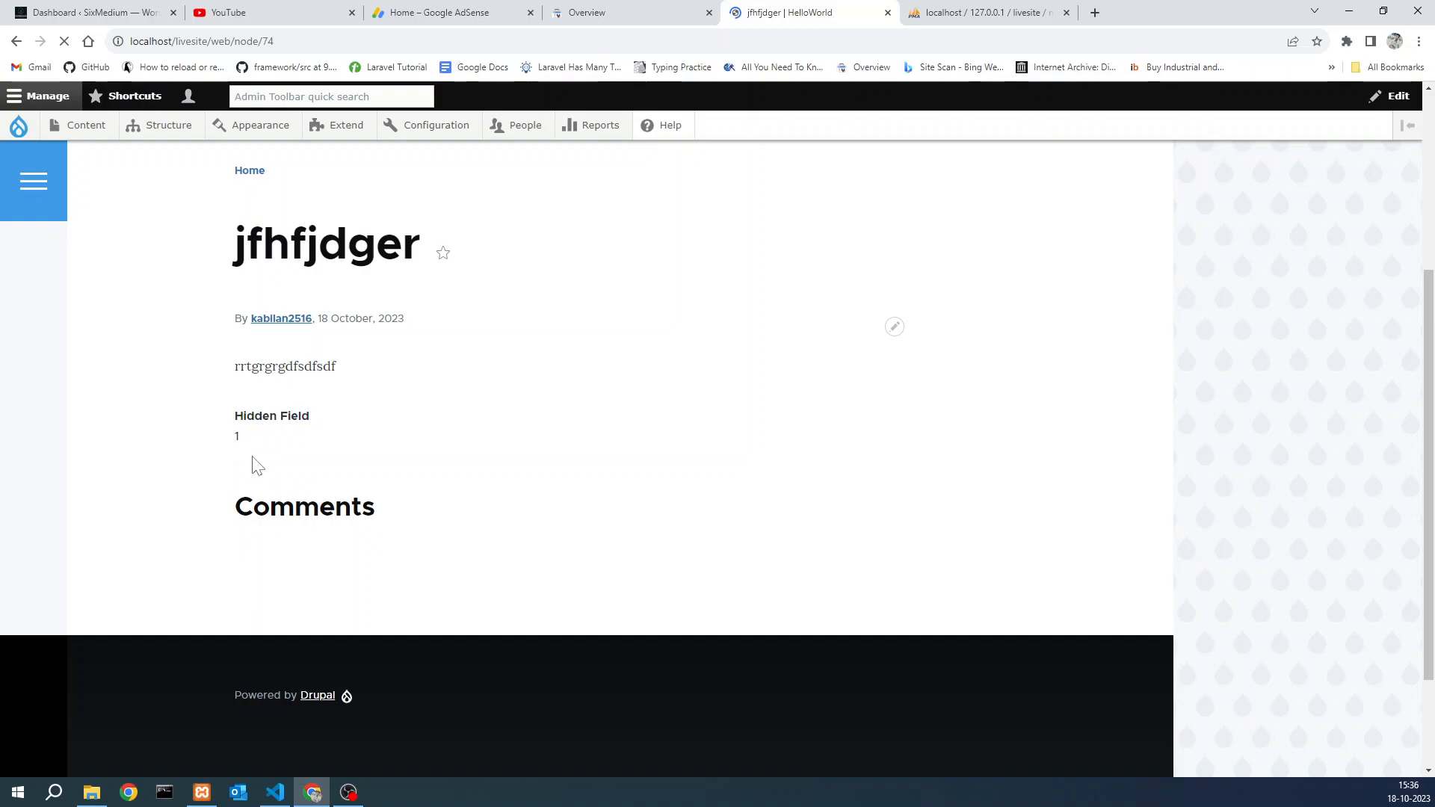
drag(252, 457, 241, 406)
click(329, 505)
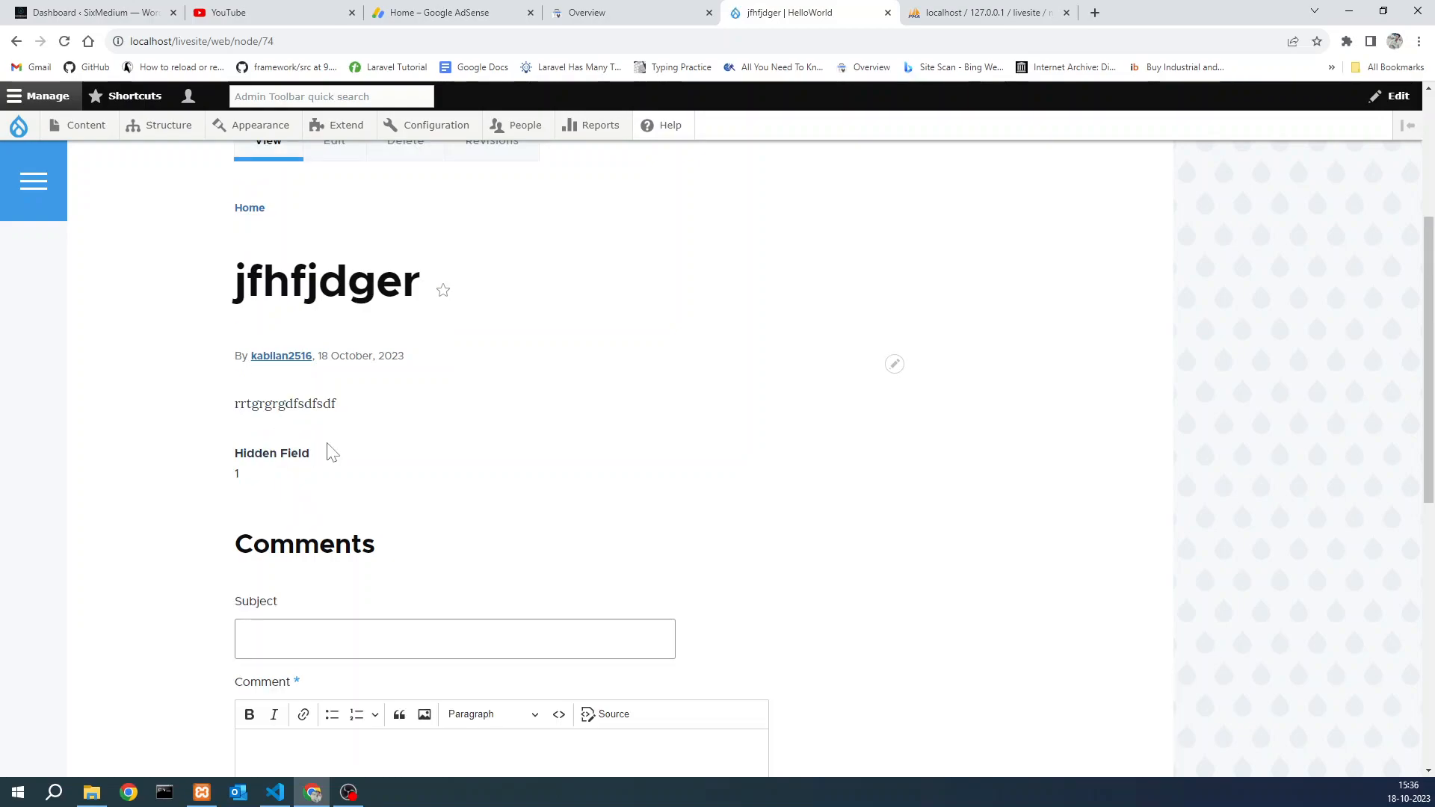
scroll(326, 471, down, 1)
drag(253, 419, 233, 377)
click(337, 396)
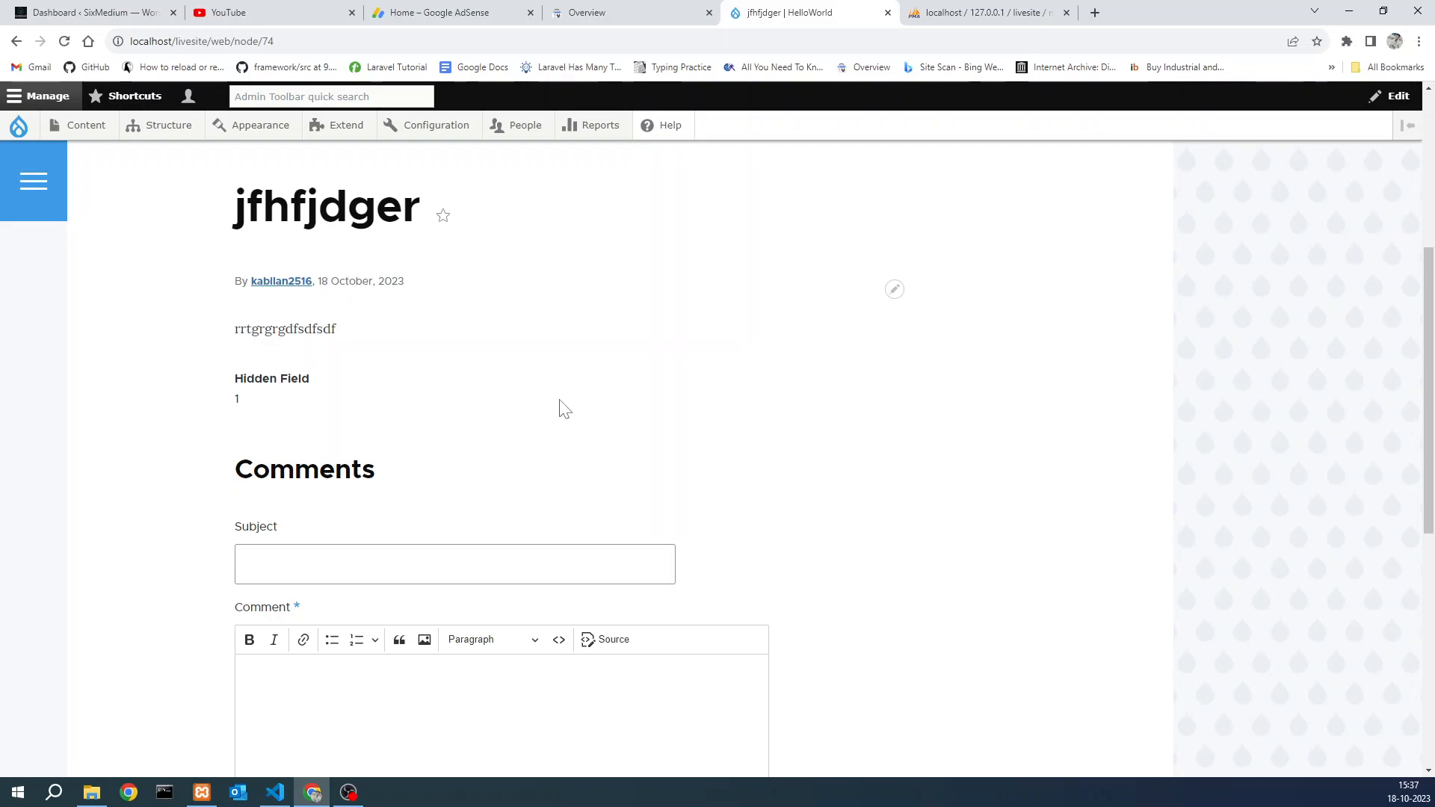
- Reload the node__field_hidden_field table in phpMyAdmin to check its stored rows, and return to the saved article
click(994, 12)
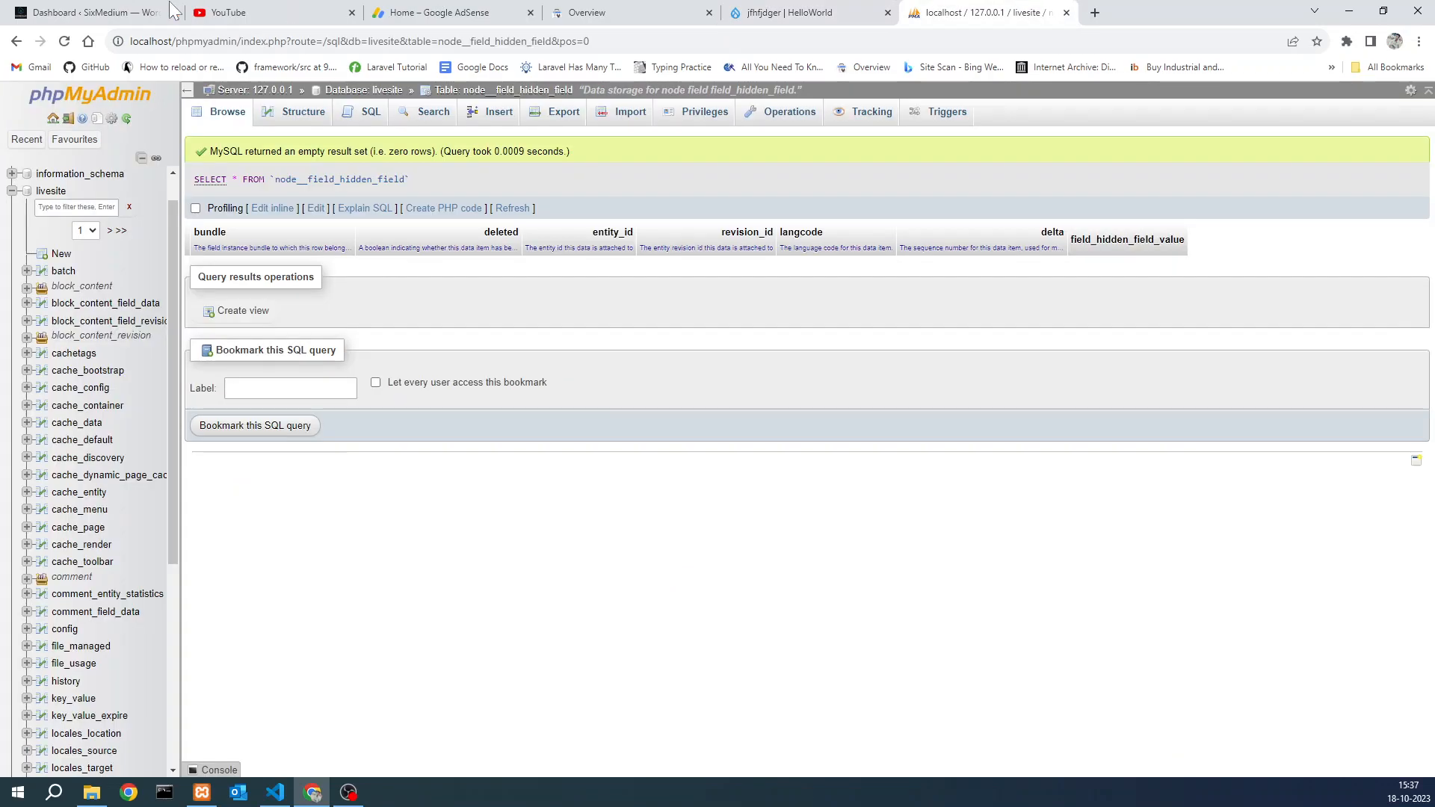
key(F5)
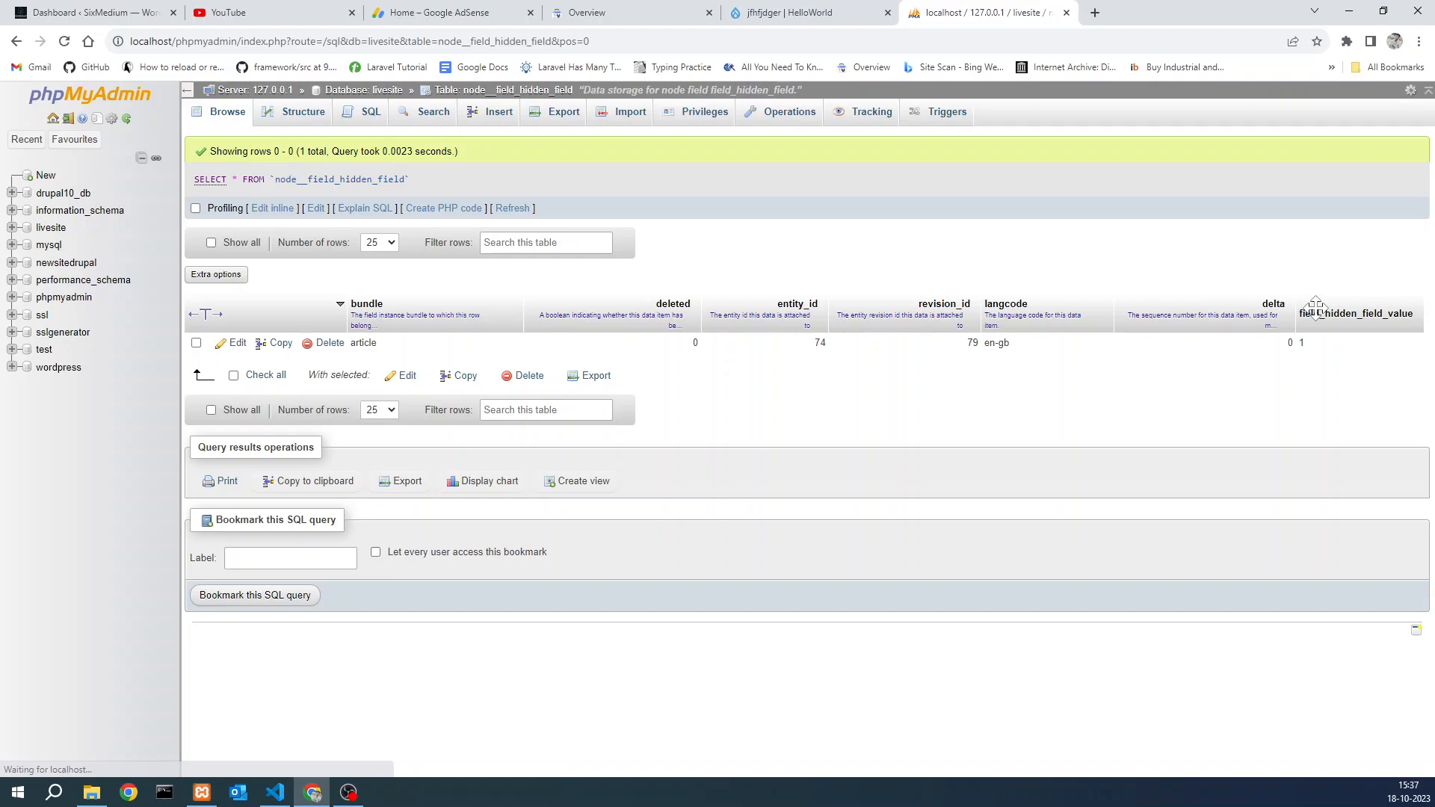
click(755, 9)
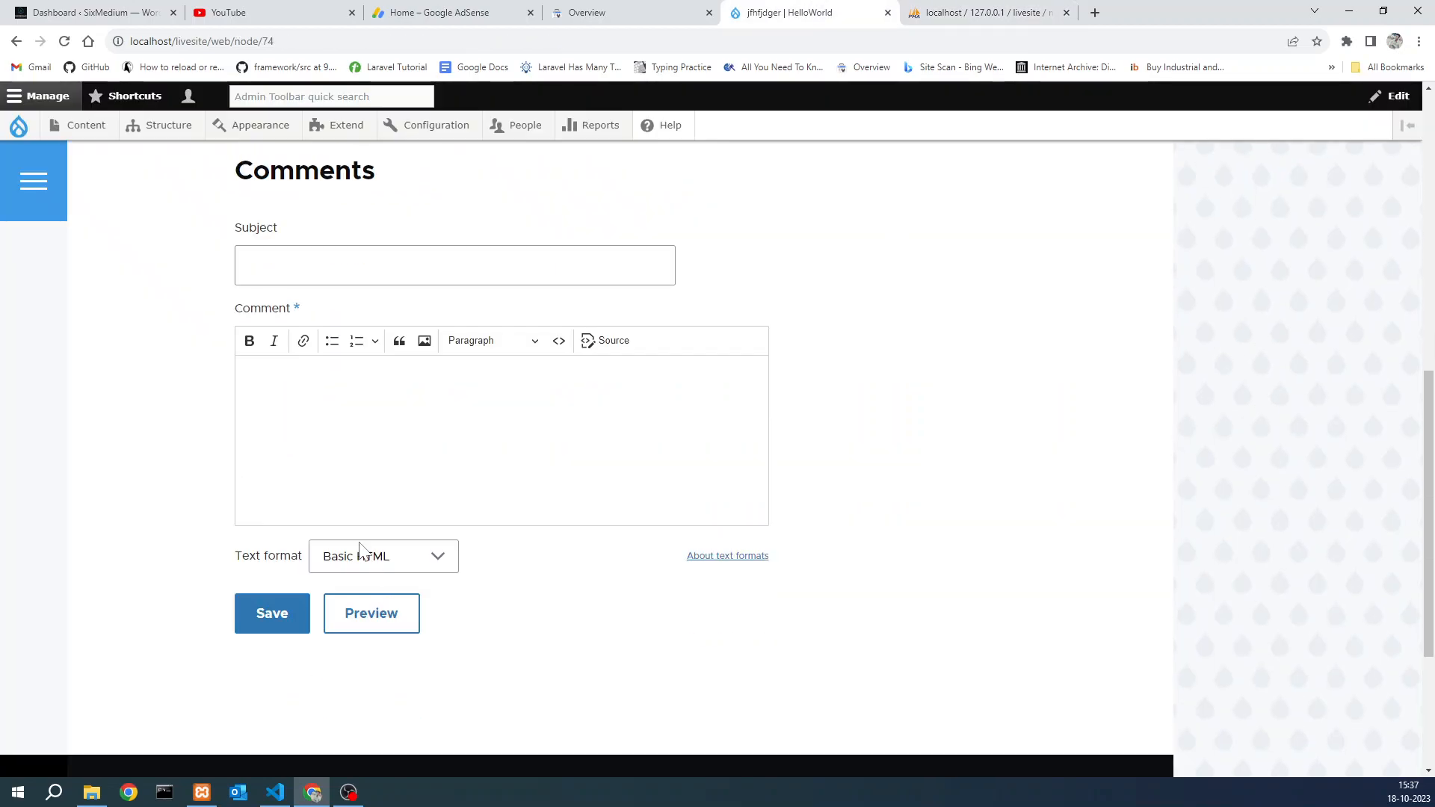
scroll(367, 322, up, 3)
scroll(370, 323, up, 2)
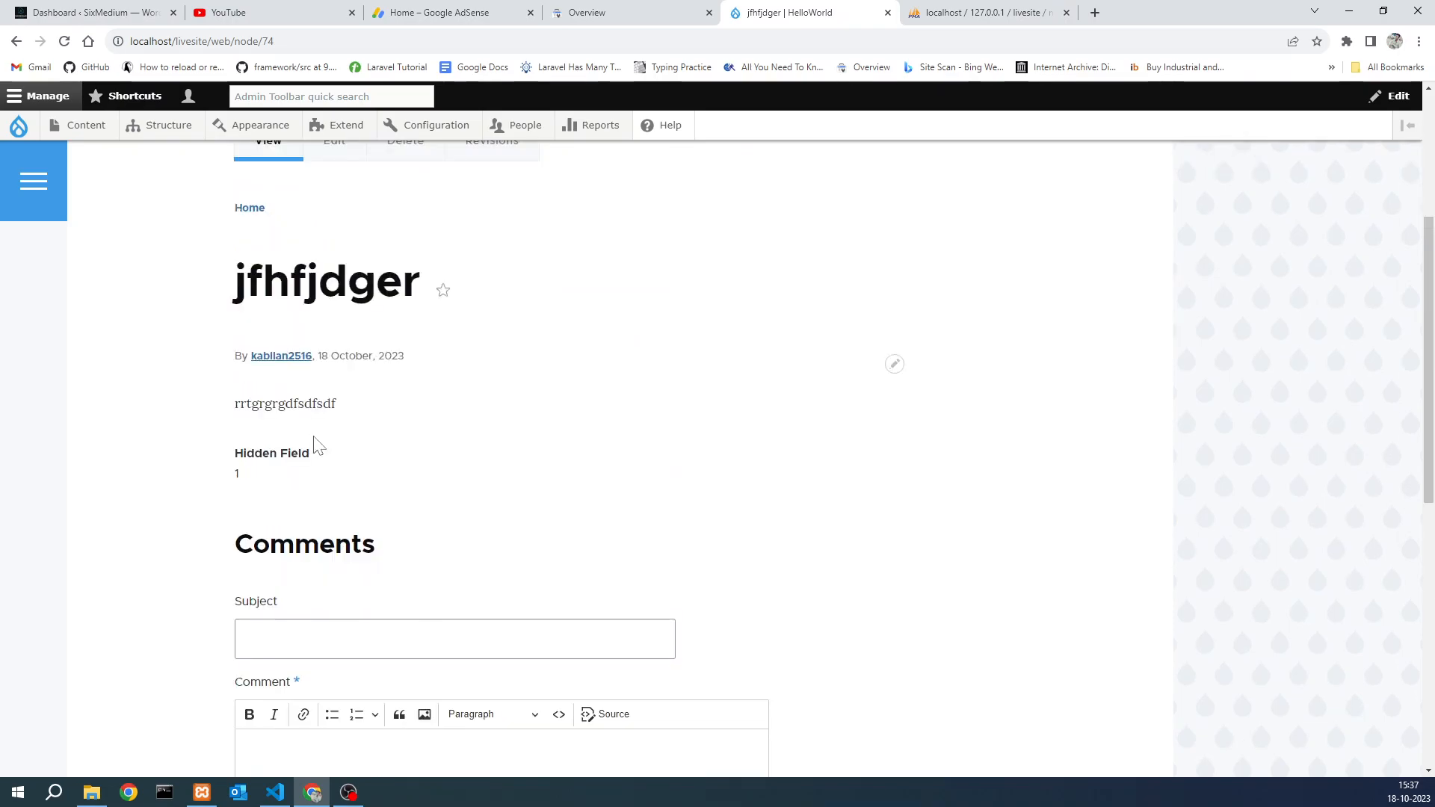
scroll(374, 433, up, 3)
- In the Article content type's form display, set the Hidden Field's region to Disabled and save the settings
mouse_move(149, 129)
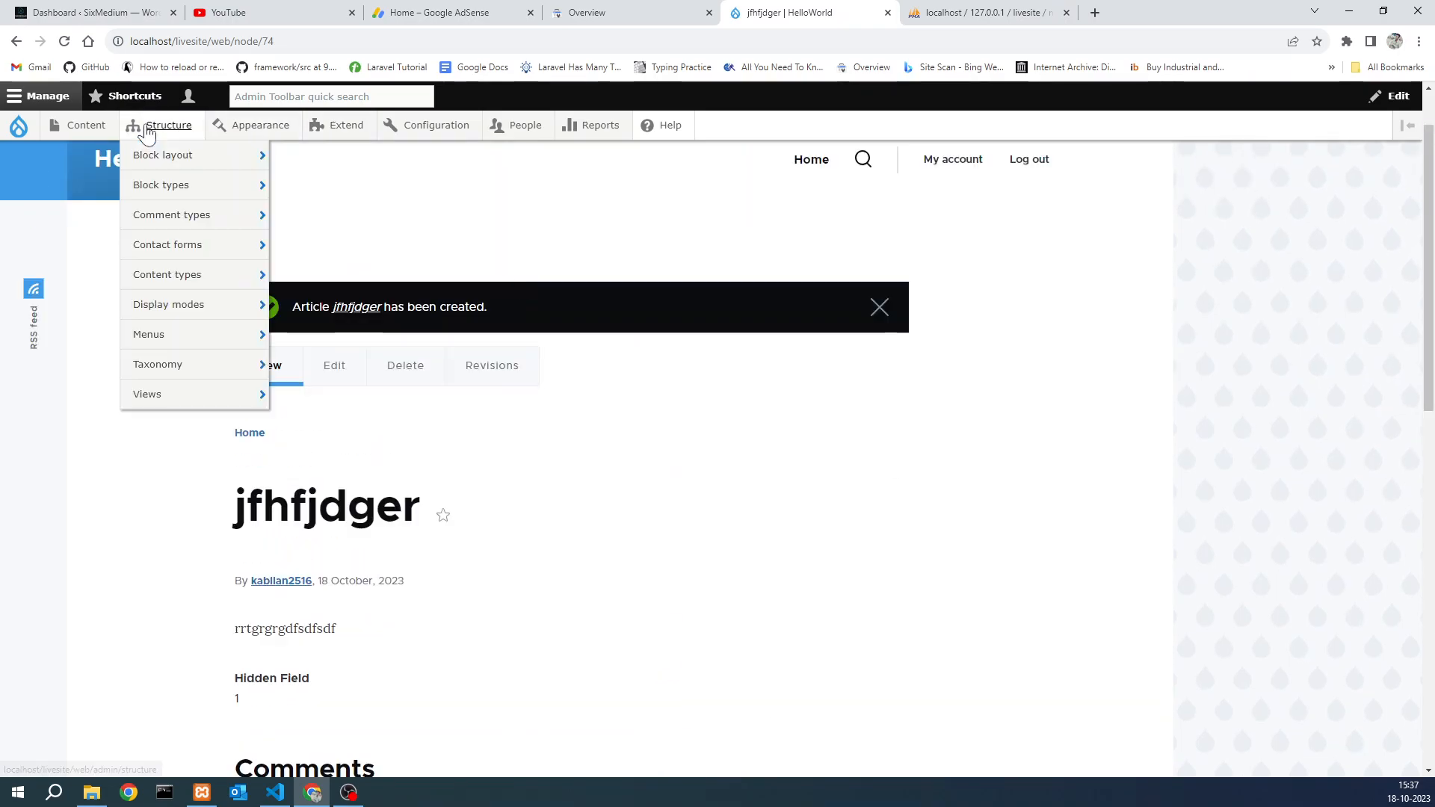
mouse_move(182, 275)
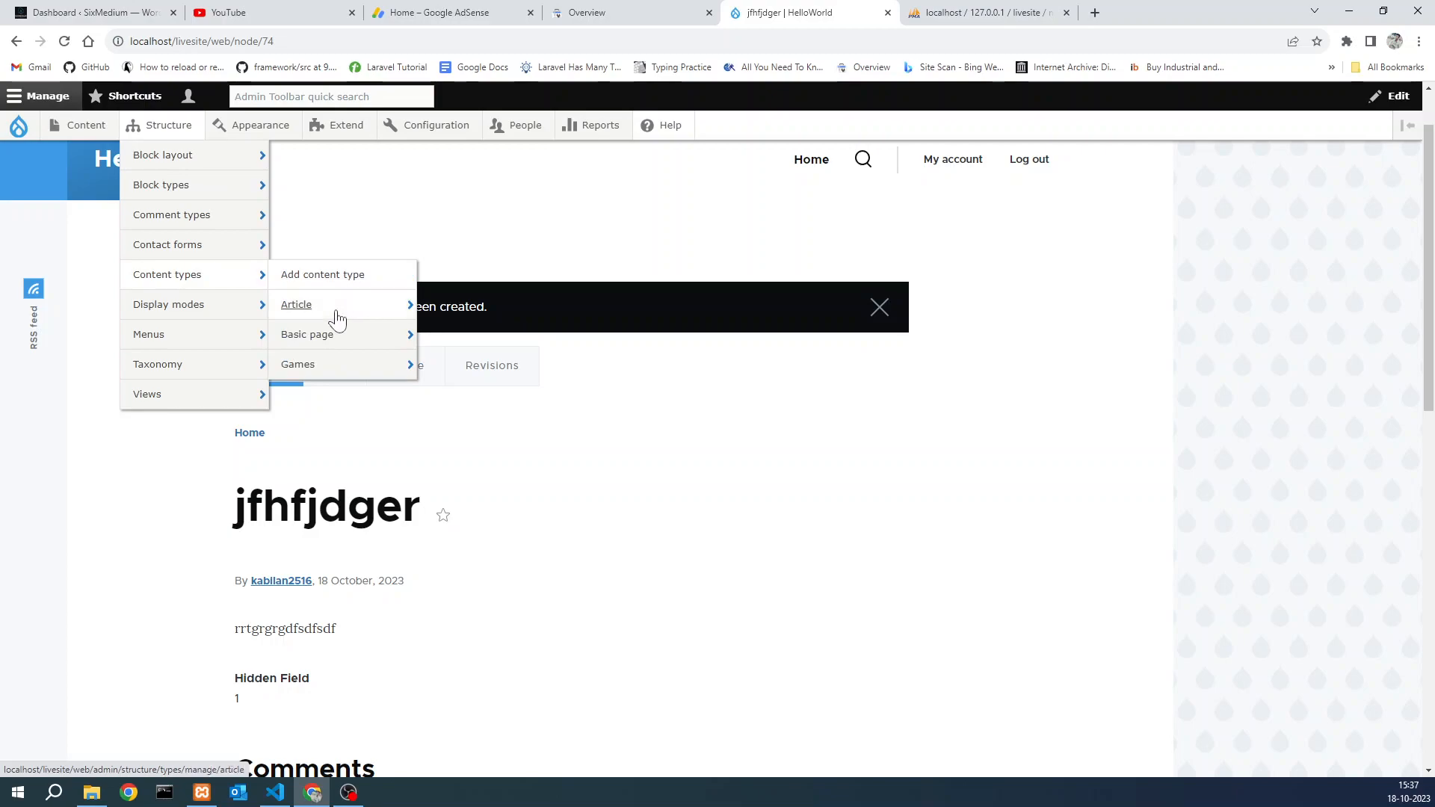
mouse_move(400, 313)
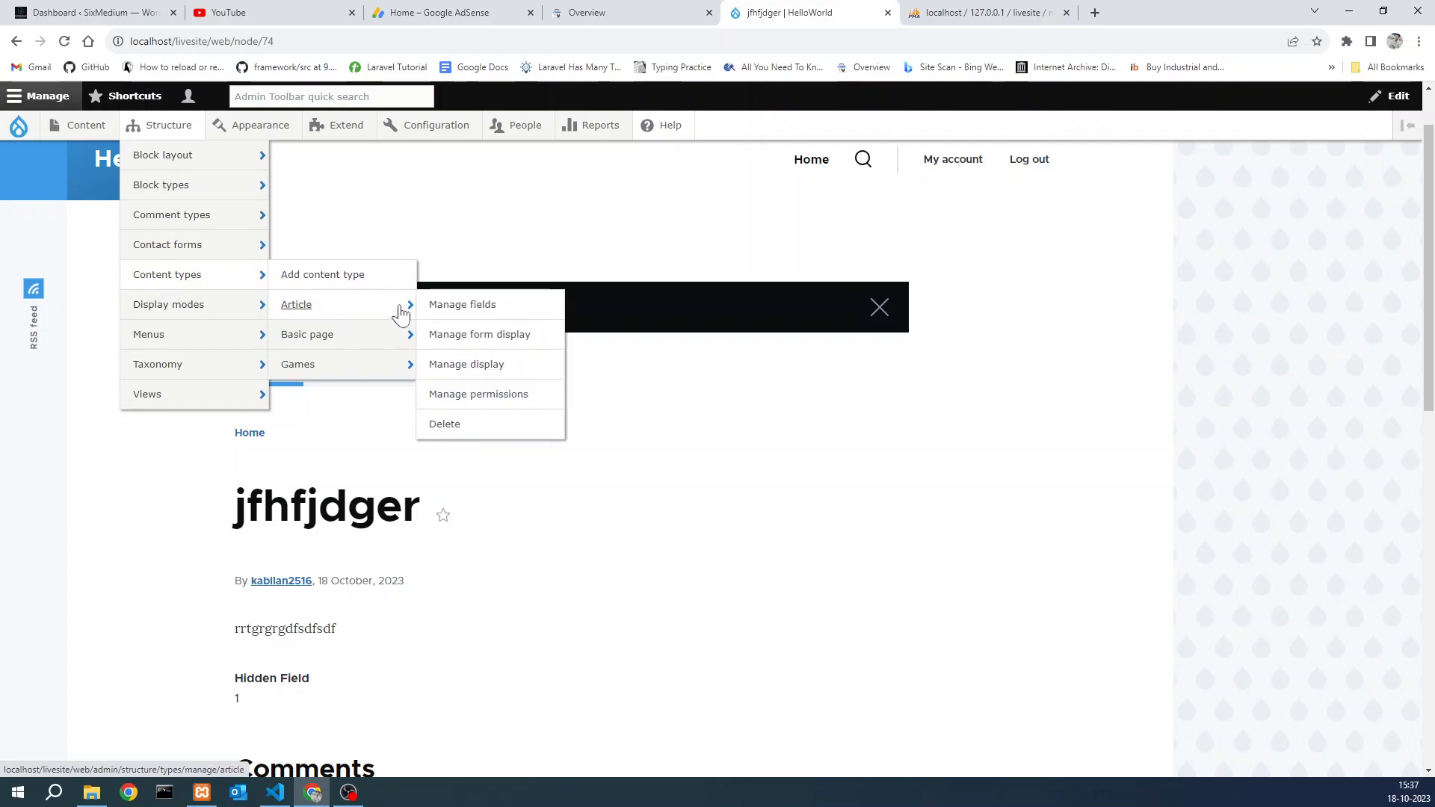
click(493, 336)
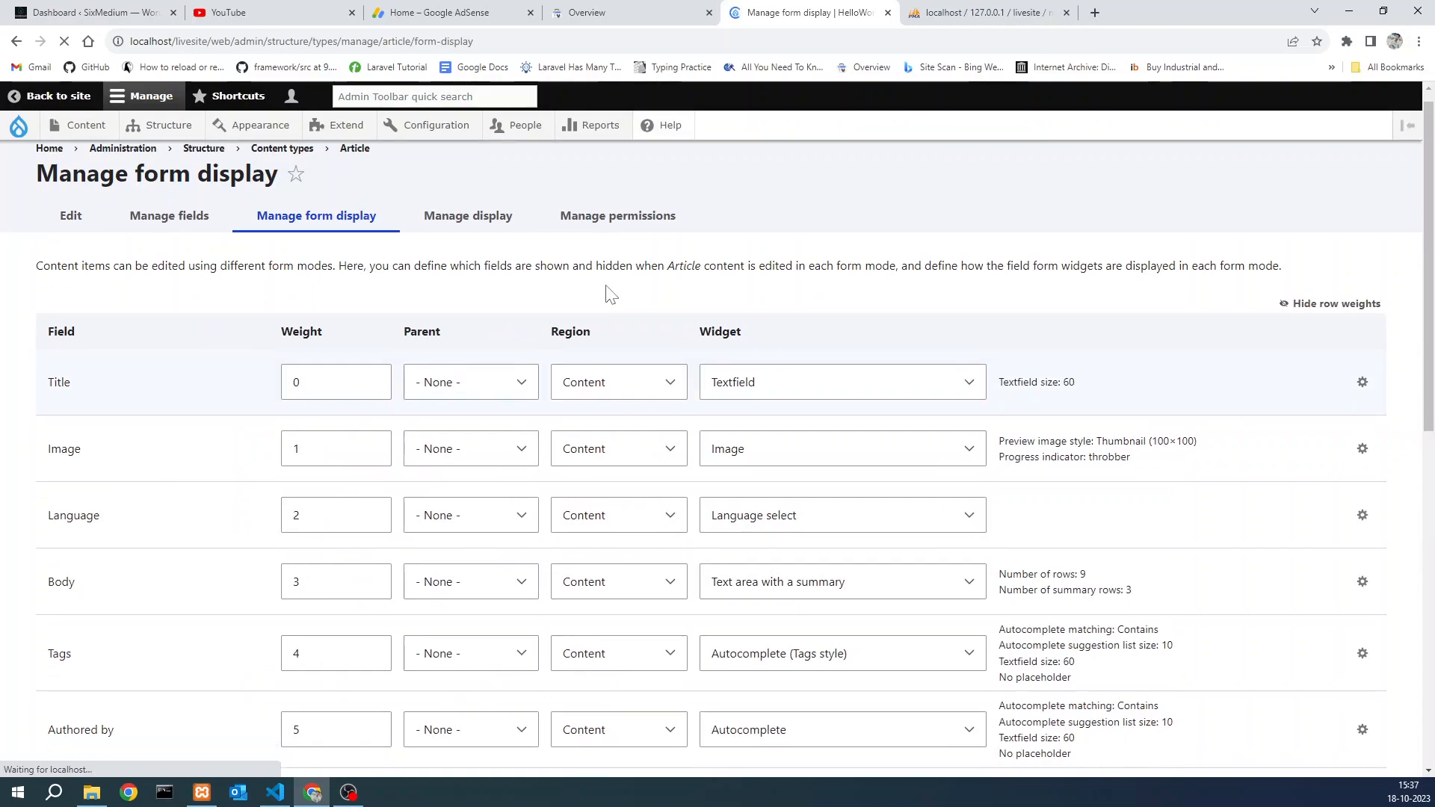
scroll(609, 295, down, 10)
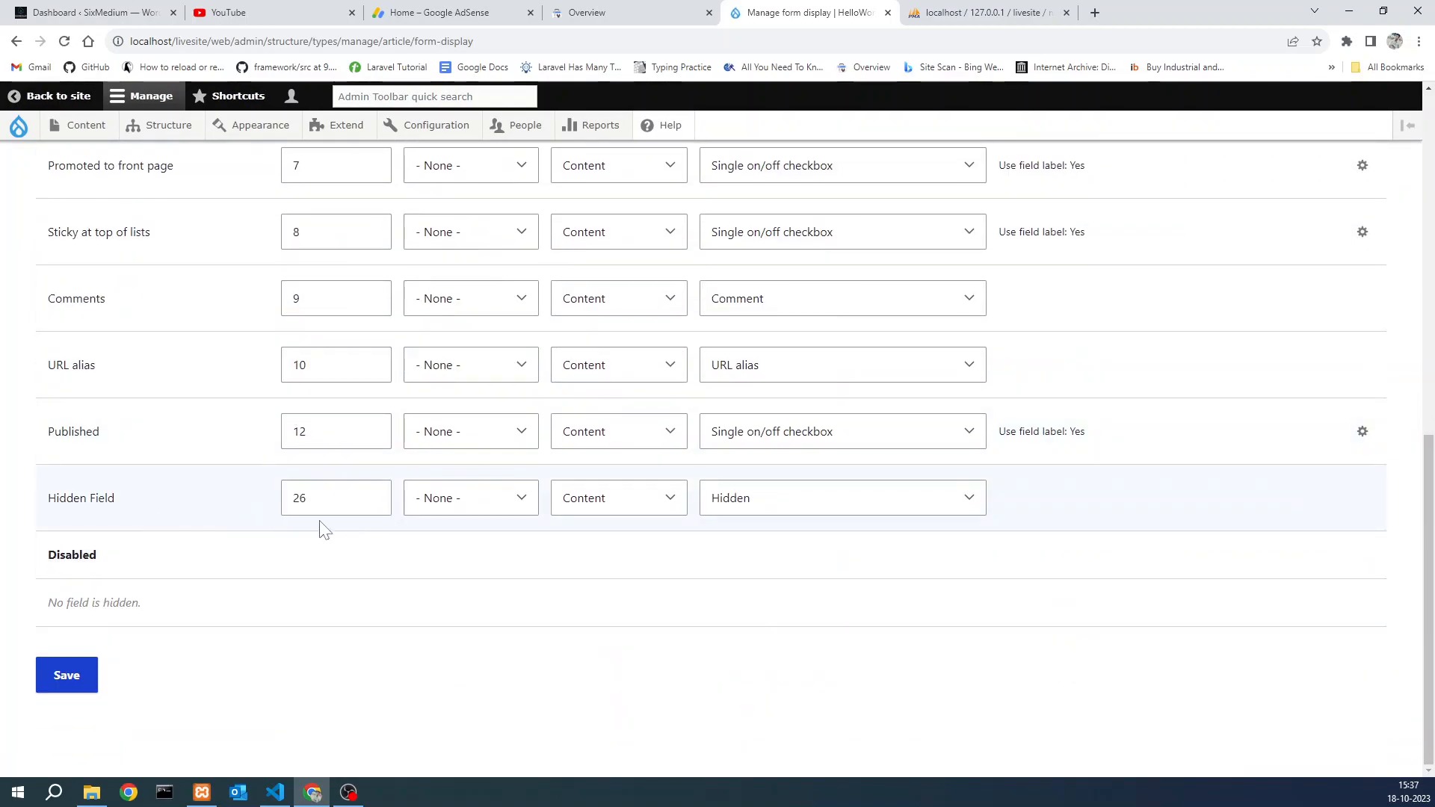
click(649, 501)
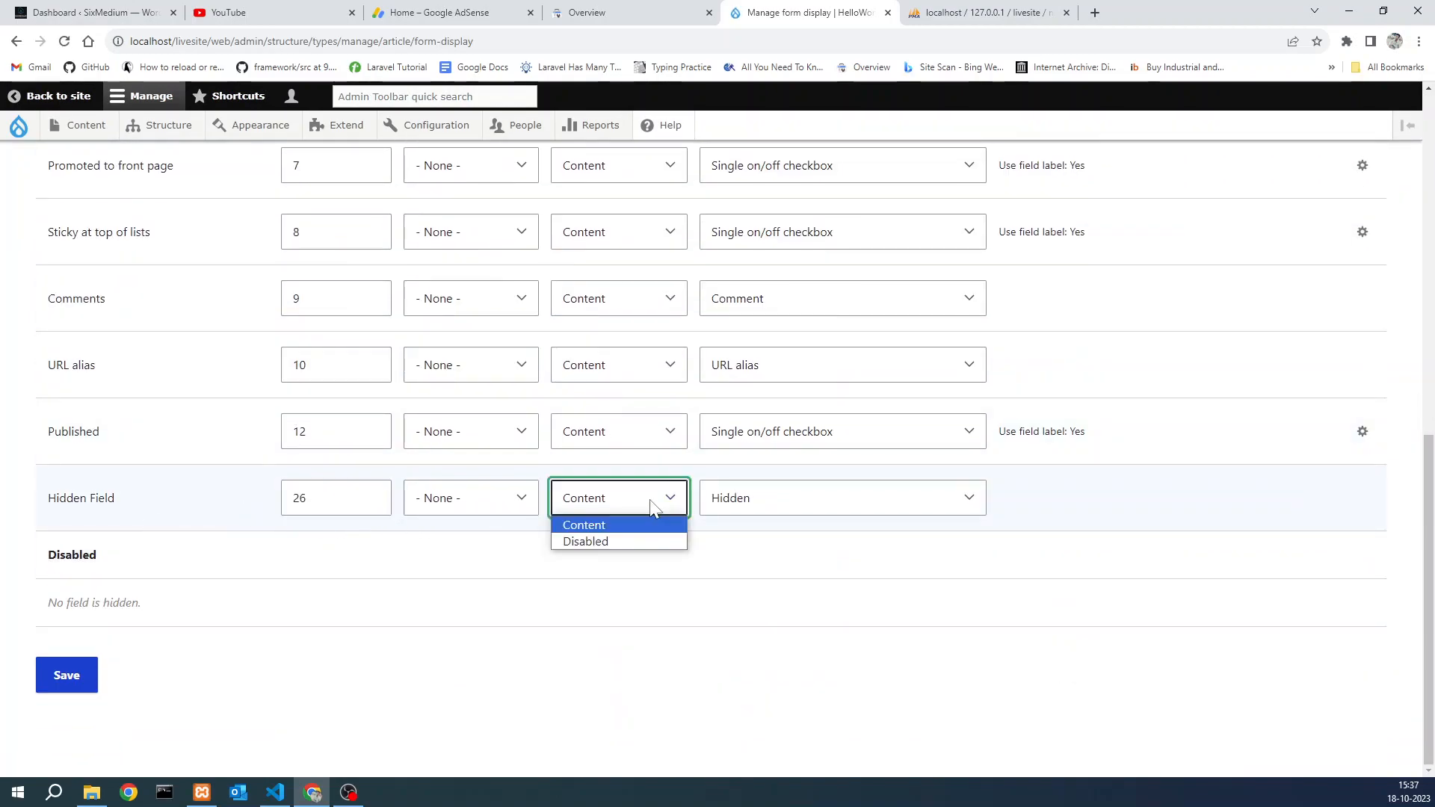
click(630, 544)
scroll(198, 626, down, 1)
click(71, 674)
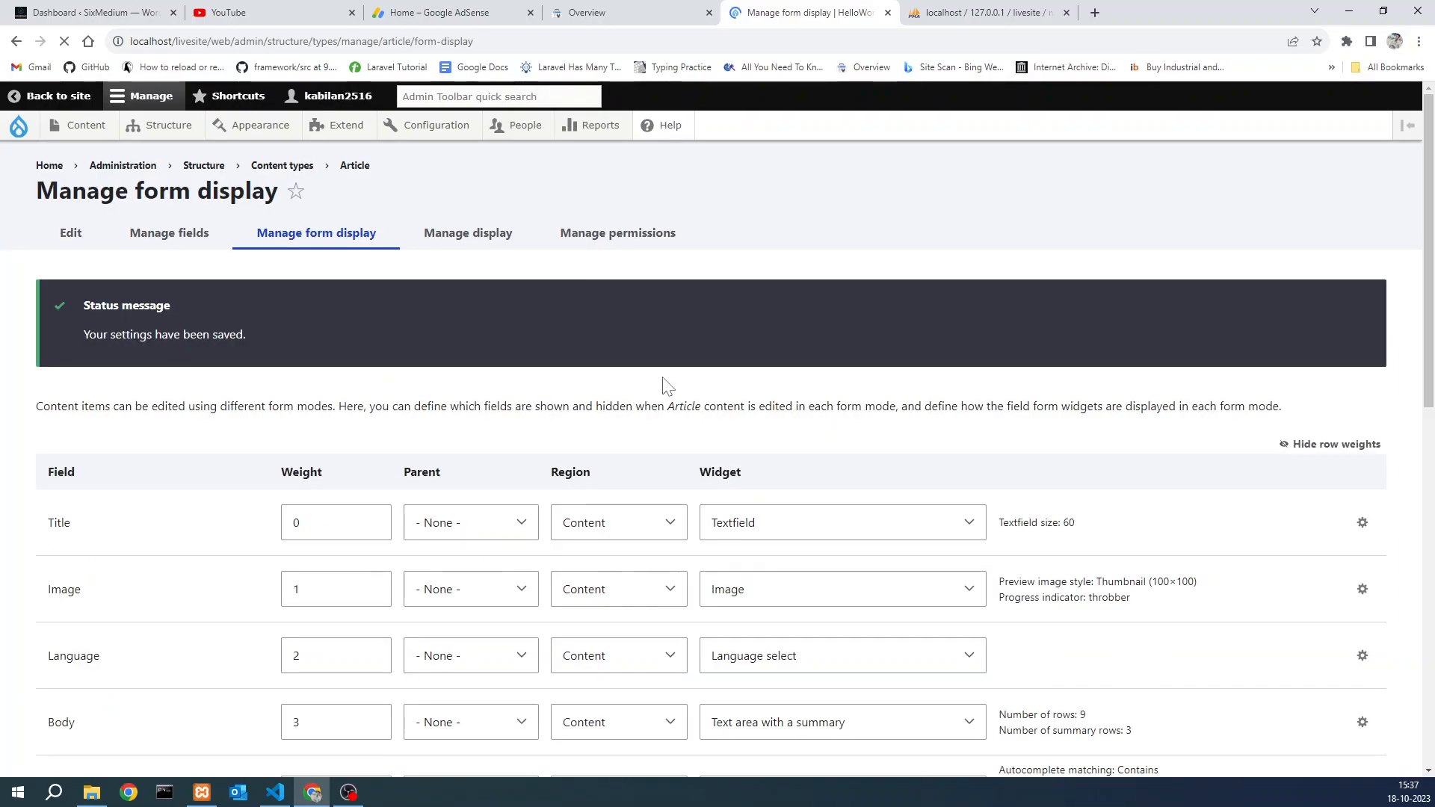
scroll(665, 386, down, 10)
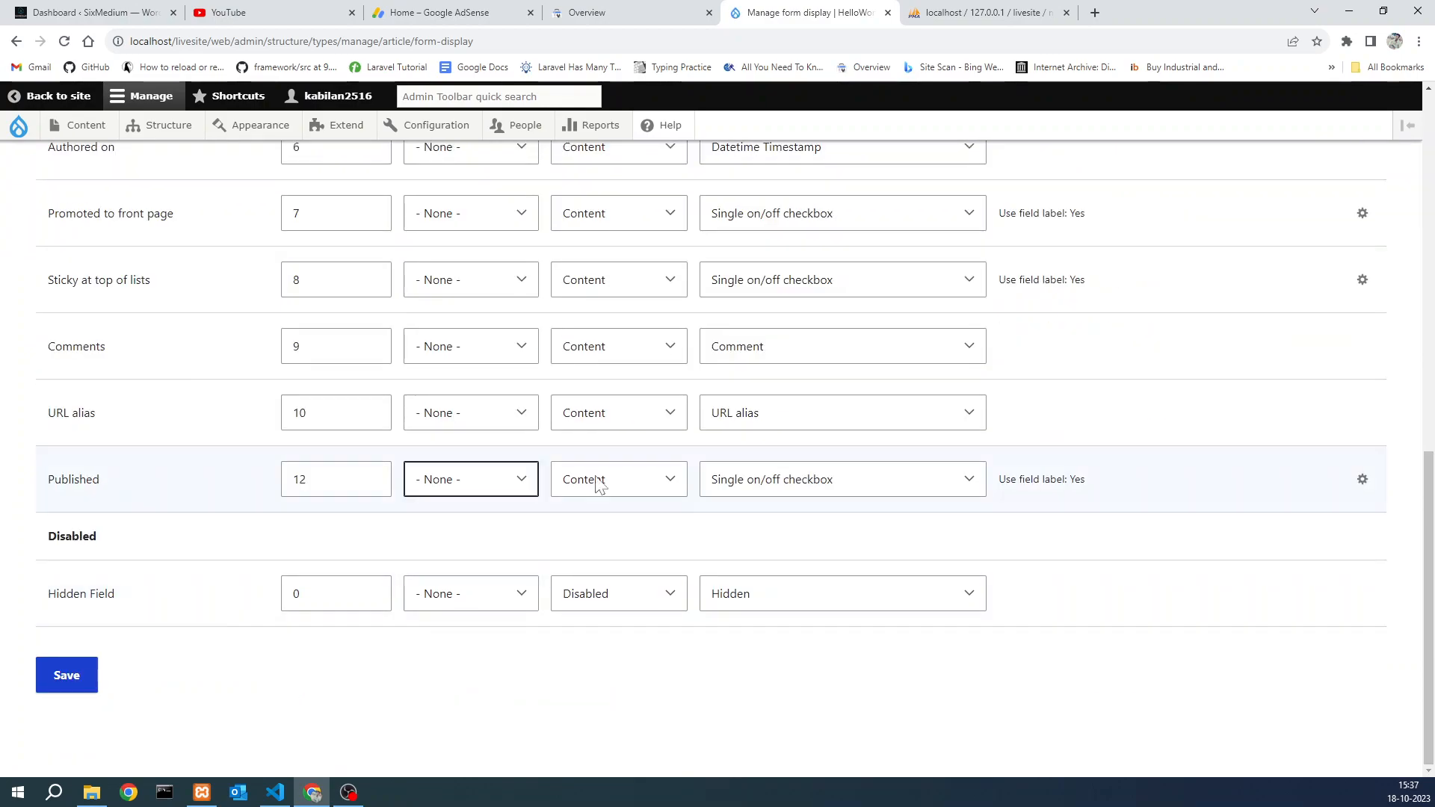
- In the Article content type's default display, move the Hidden Field to the Disabled region and save
scroll(600, 486, up, 10)
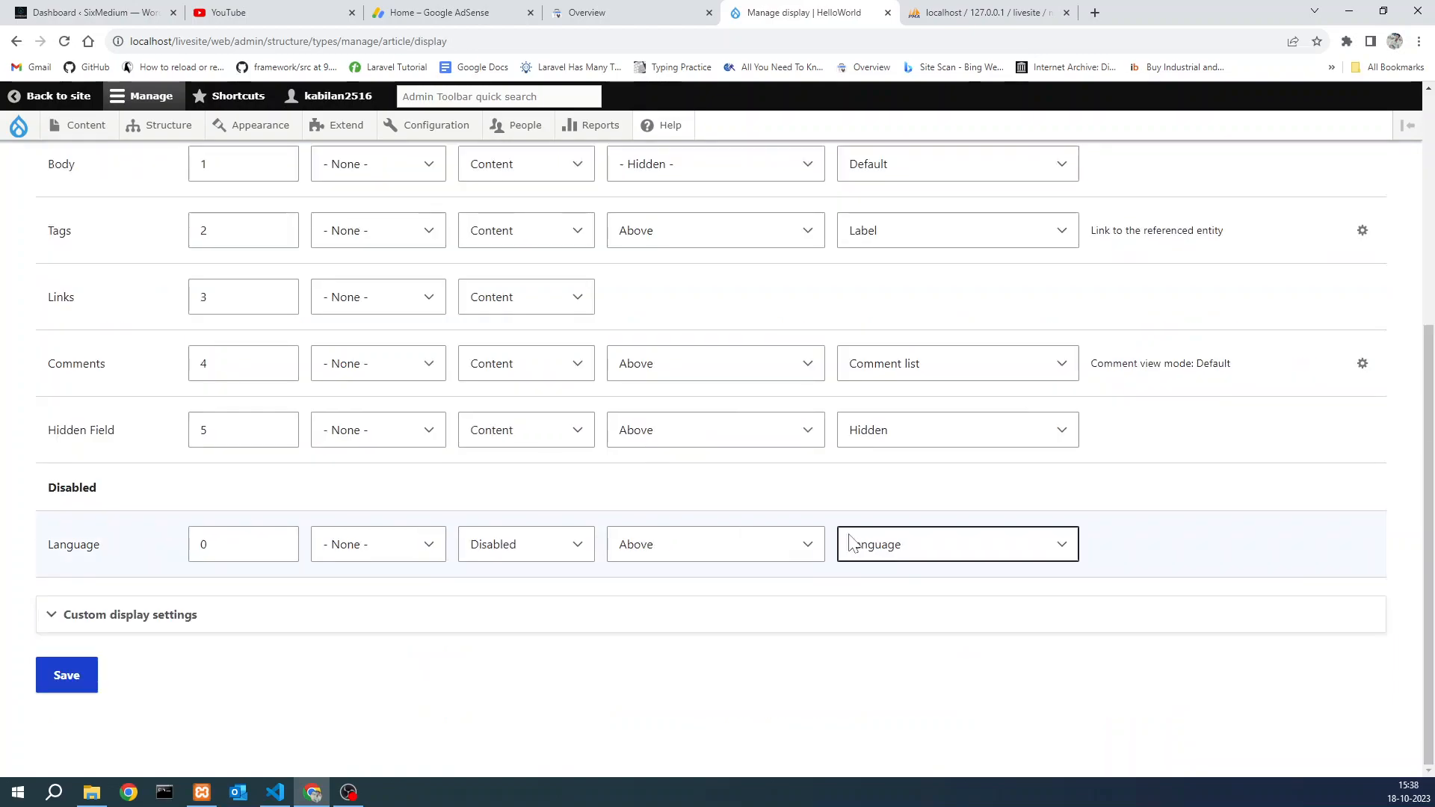
click(516, 549)
click(514, 549)
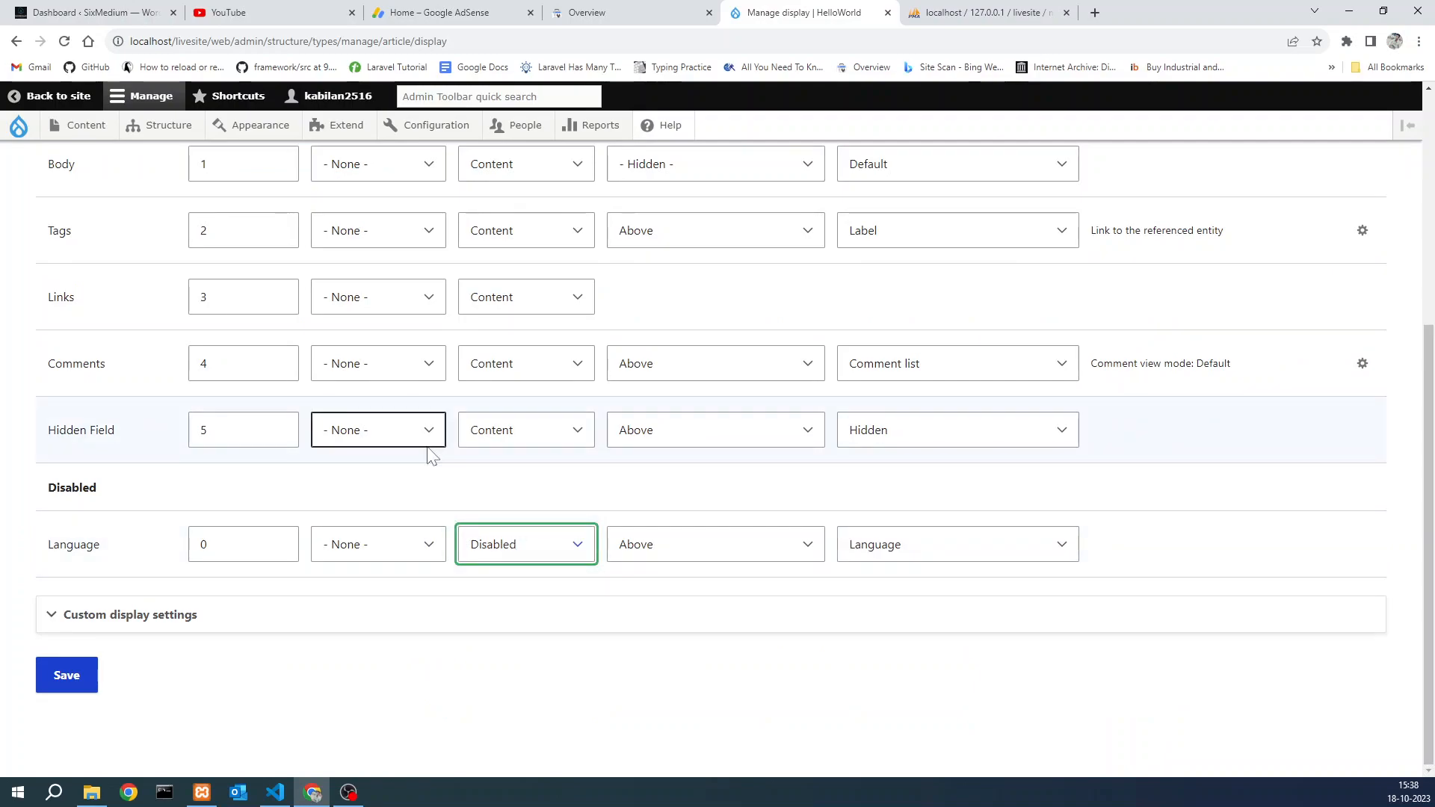
click(62, 768)
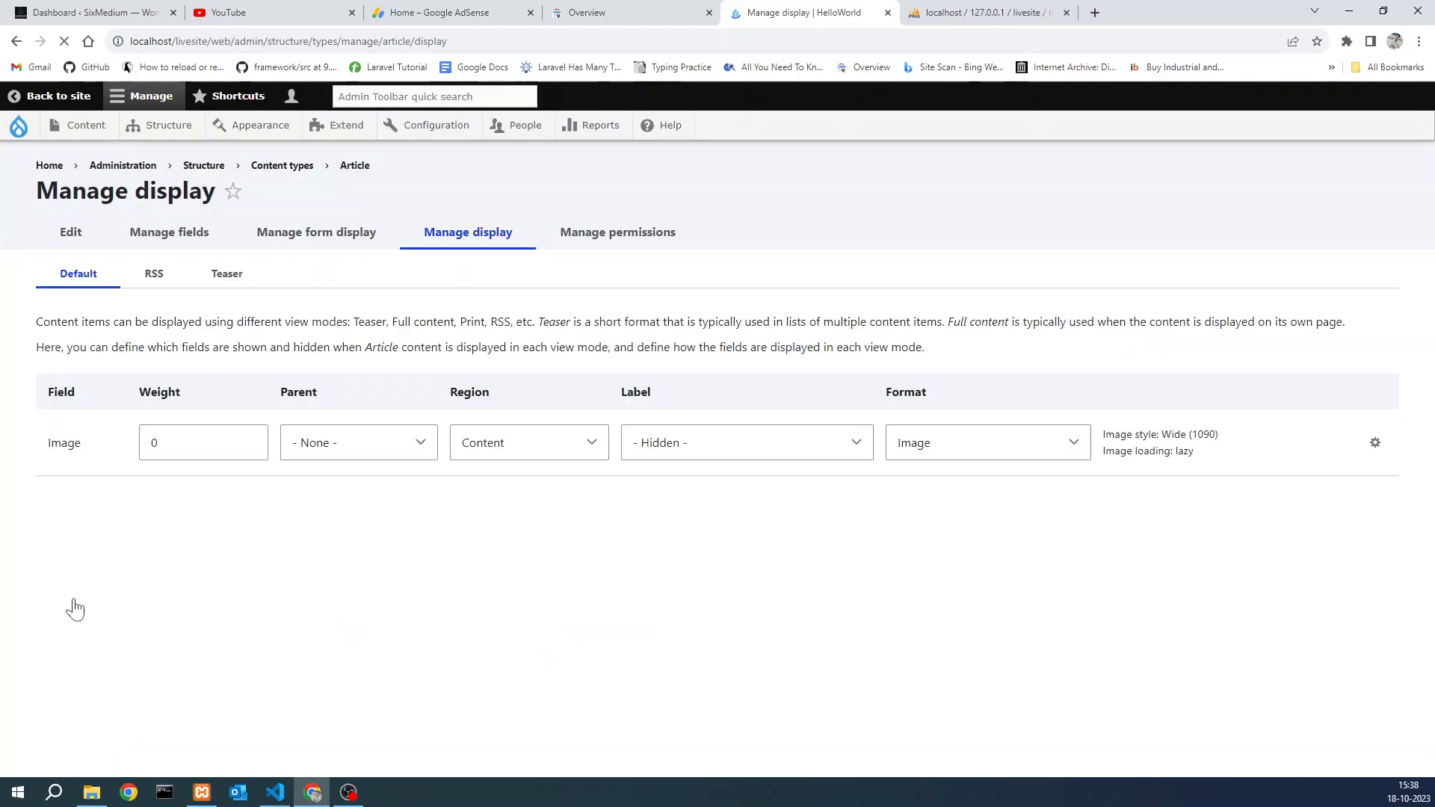
- Open the article "jfhfjdger" from the content list and check whether the Hidden Field still appears on its page
mouse_move(86, 125)
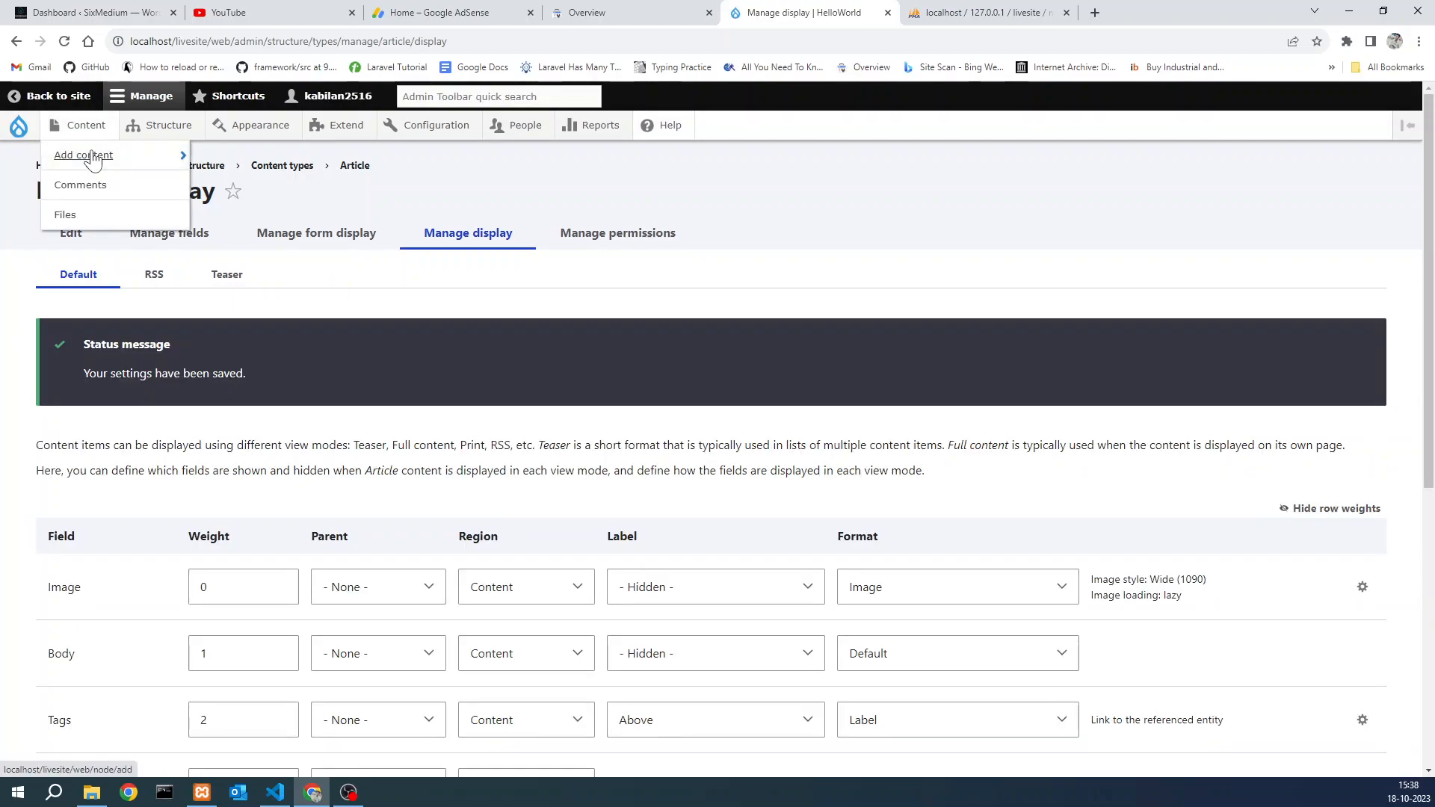
click(84, 127)
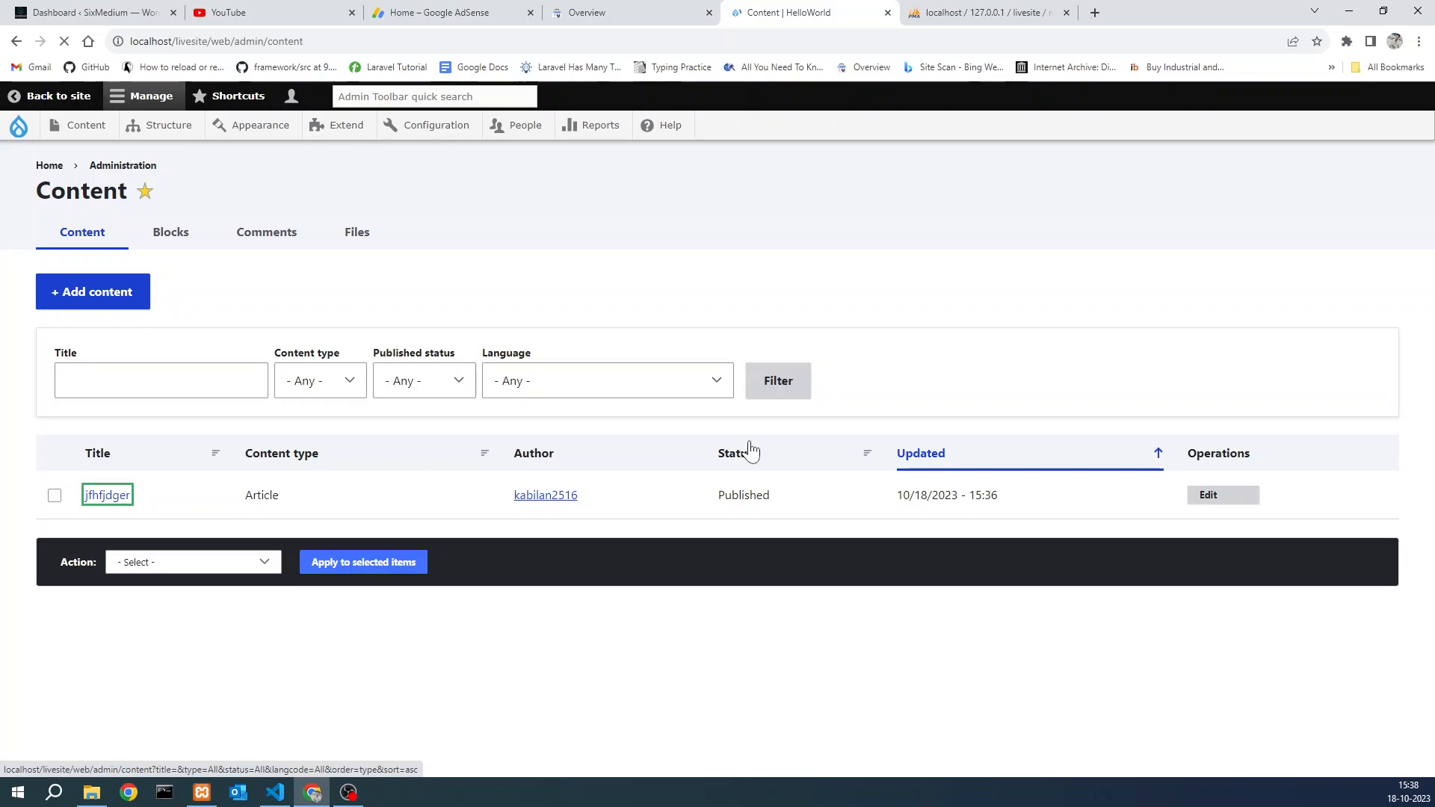
scroll(566, 503, down, 4)
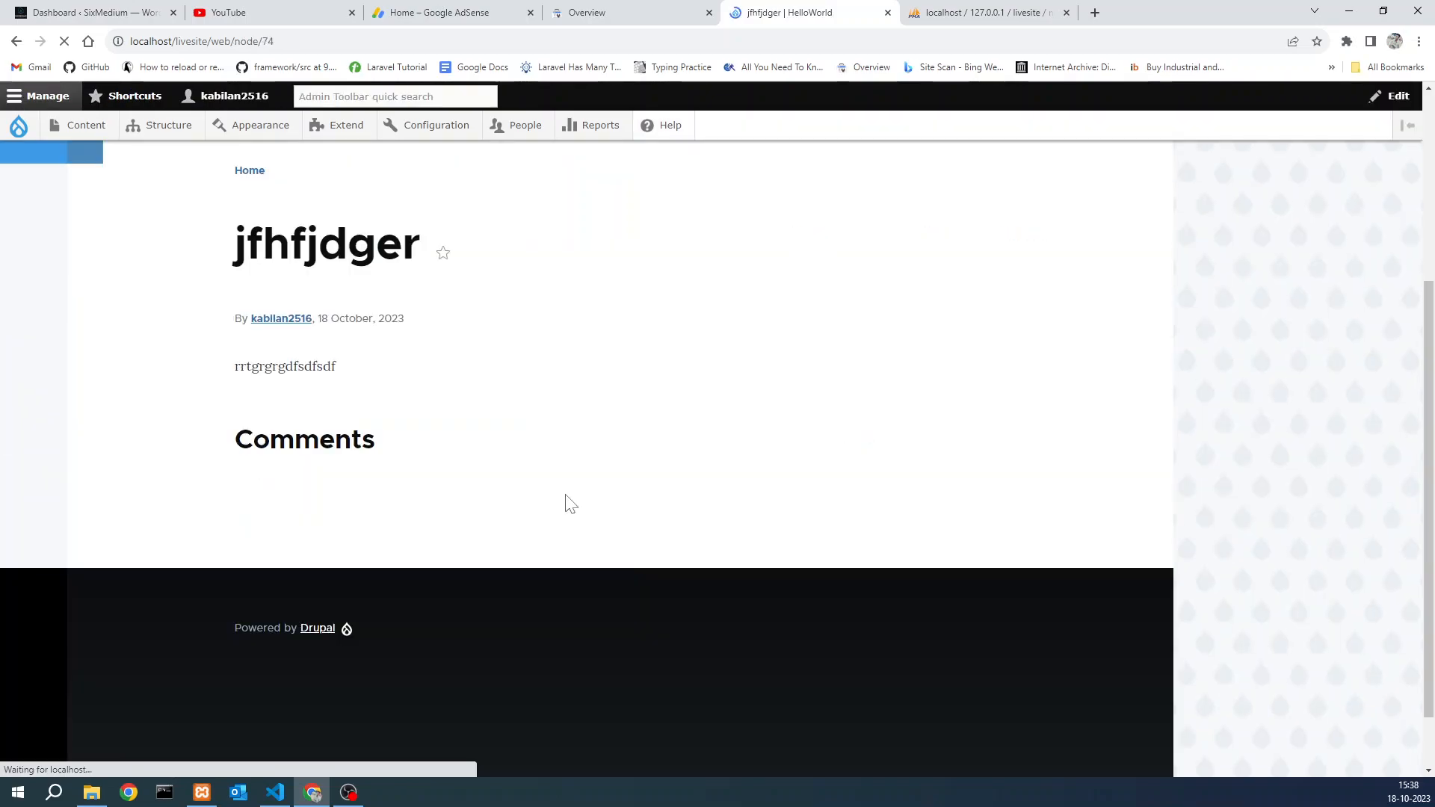
scroll(410, 388, up, 3)
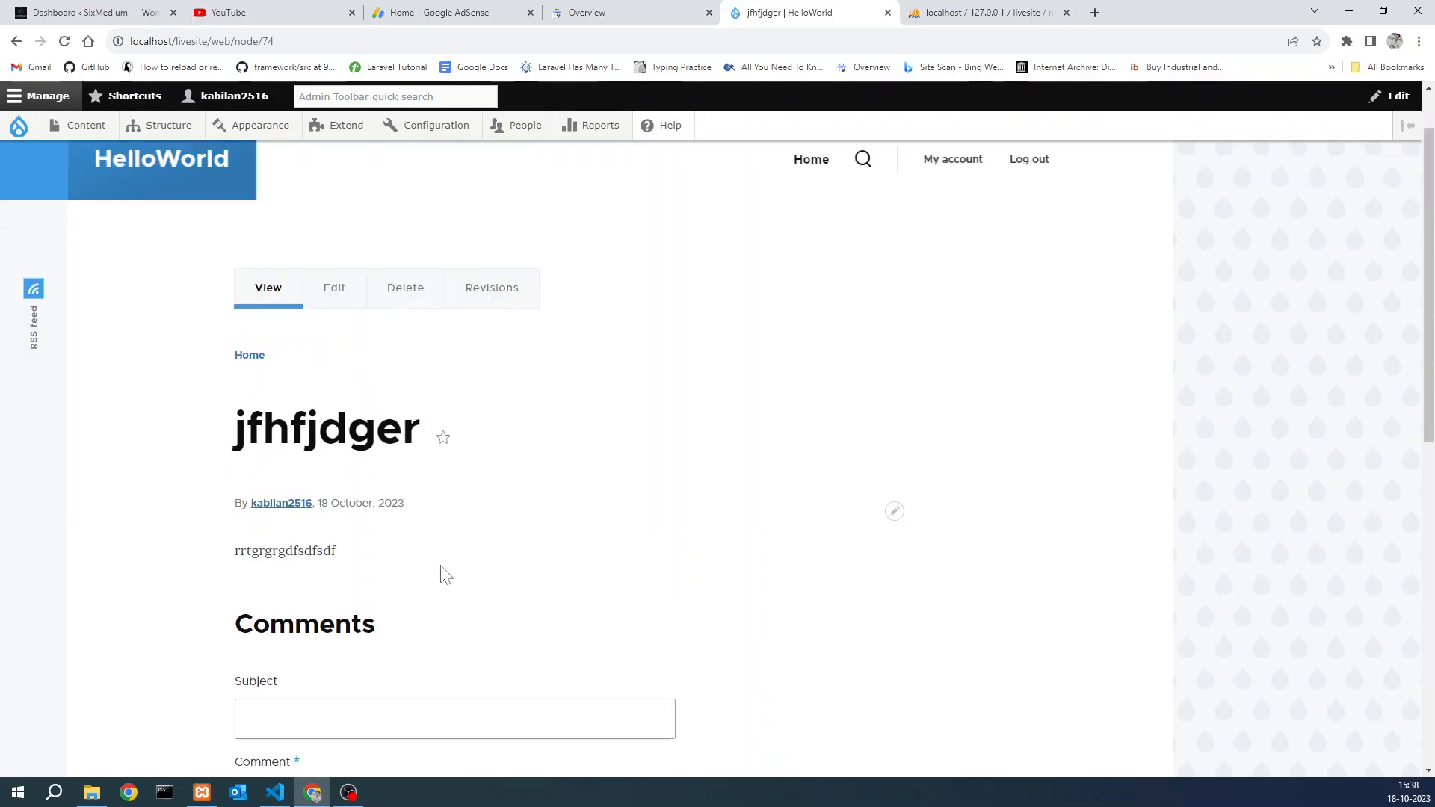
scroll(583, 487, down, 3)
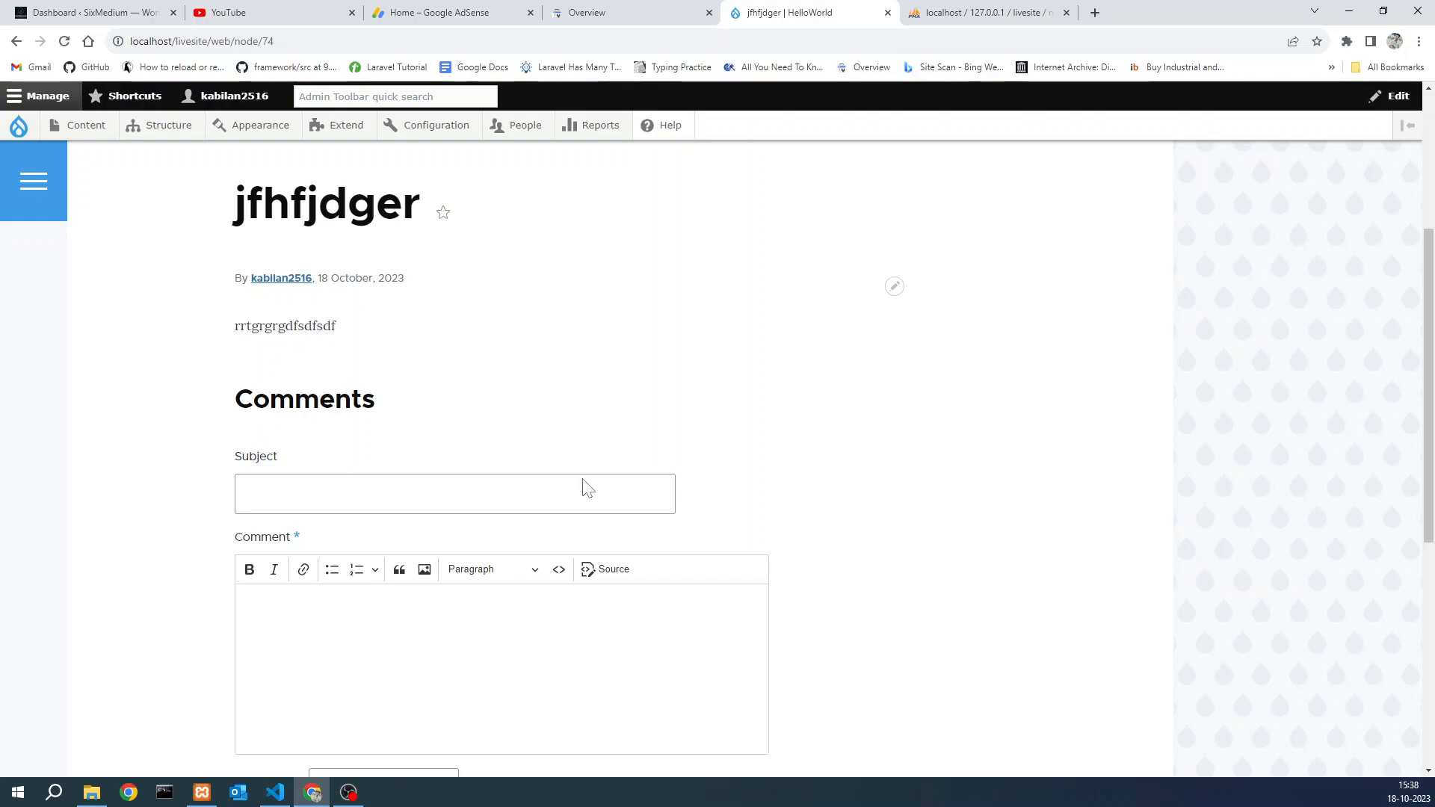
scroll(588, 489, down, 2)
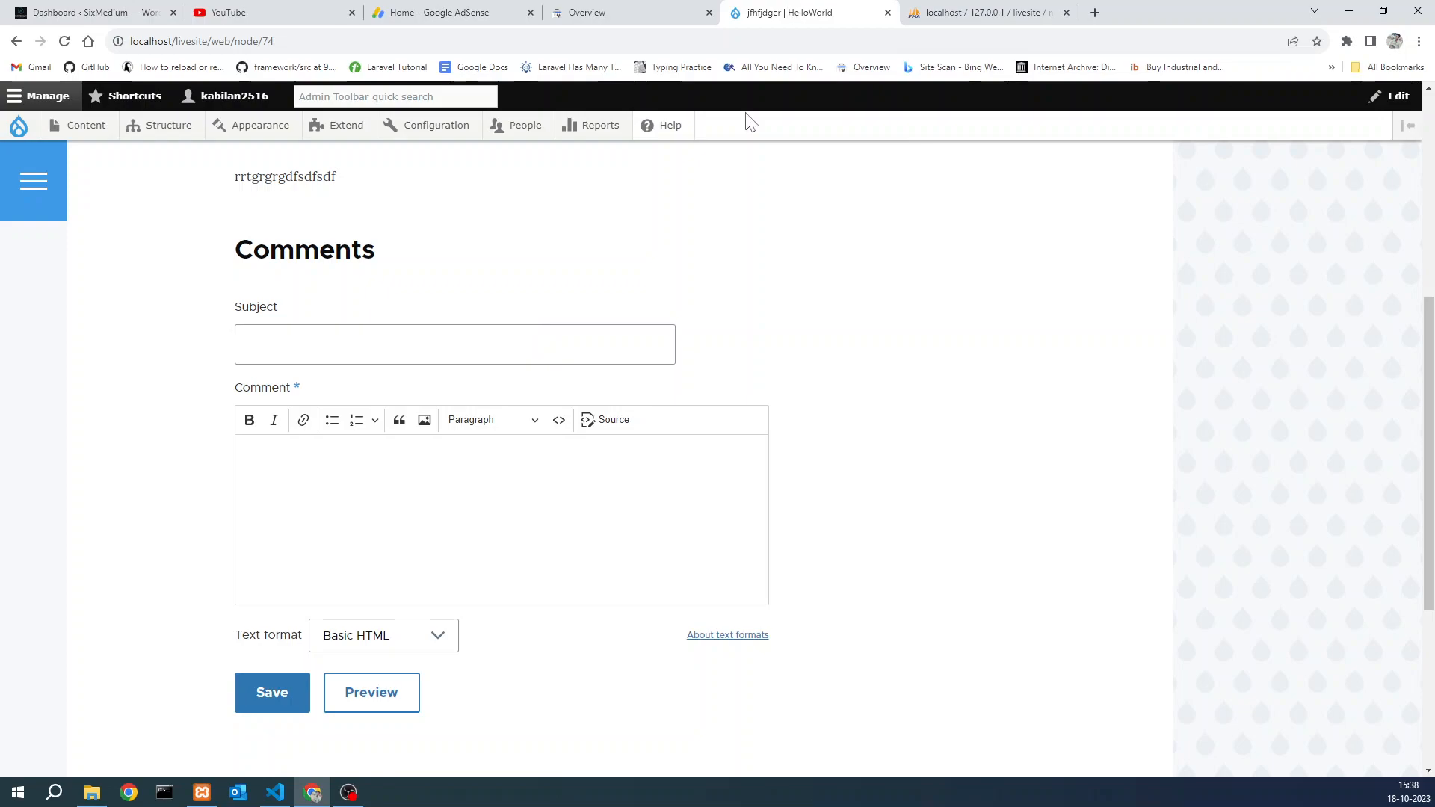